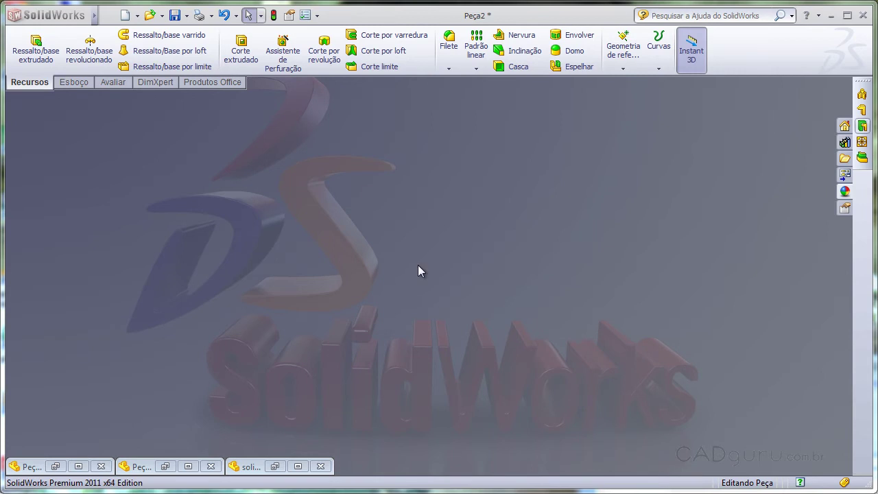
- Create a new assembly document
{"action": "left_click", "coordinate": [126, 16]}
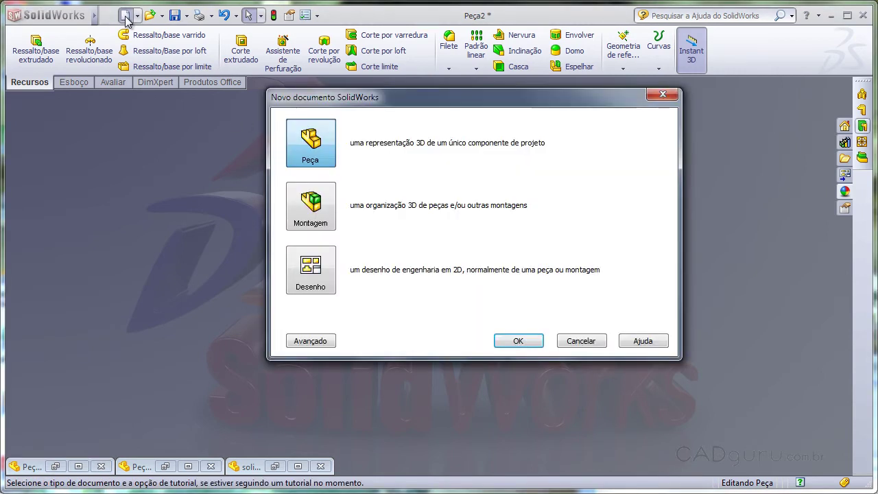
{"action": "left_click", "coordinate": [312, 199]}
{"action": "left_click", "coordinate": [511, 340]}
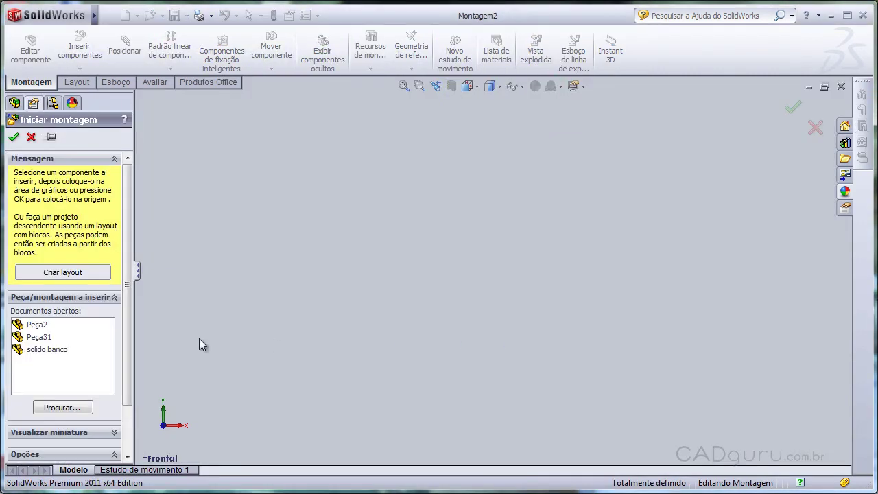
- Insert the bike frame part Peça31 into the assembly
{"action": "left_click", "coordinate": [38, 325]}
{"action": "left_click", "coordinate": [39, 337]}
{"action": "left_click", "coordinate": [42, 350]}
{"action": "left_click", "coordinate": [39, 337]}
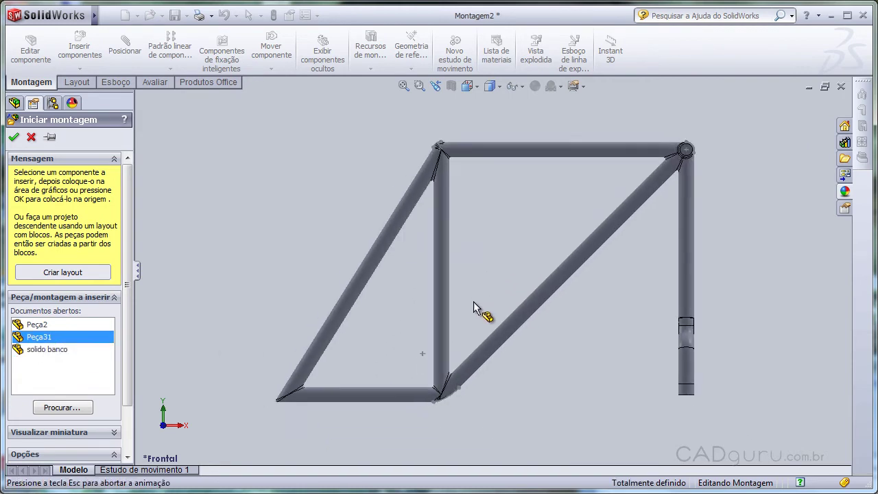
{"action": "left_click", "coordinate": [473, 301]}
{"action": "middle_click_drag", "start_coordinate": [595, 219], "coordinate": [551, 271]}
{"action": "scroll", "coordinate": [552, 270], "scroll_direction": "up", "scroll_amount": 2}
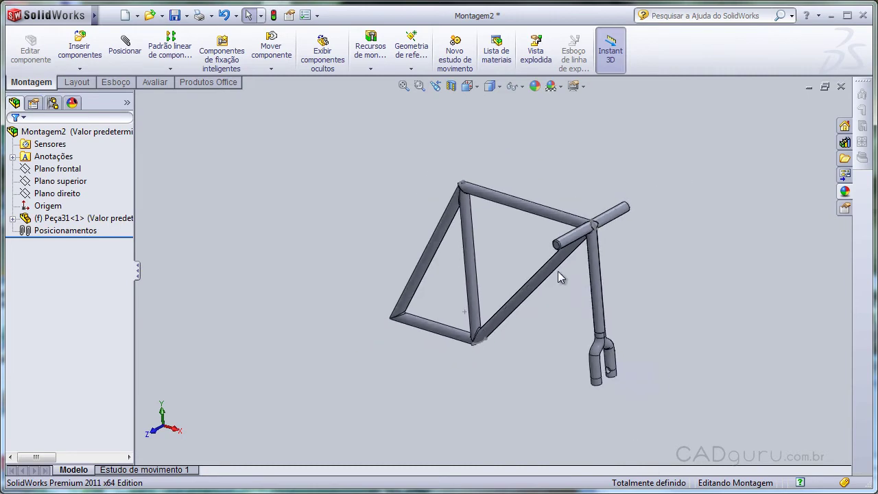
{"action": "scroll", "coordinate": [547, 275], "scroll_direction": "up", "scroll_amount": 1}
- Insert two instances of the wheel part Peça2, one on each side of the frame
{"action": "left_click", "coordinate": [96, 66]}
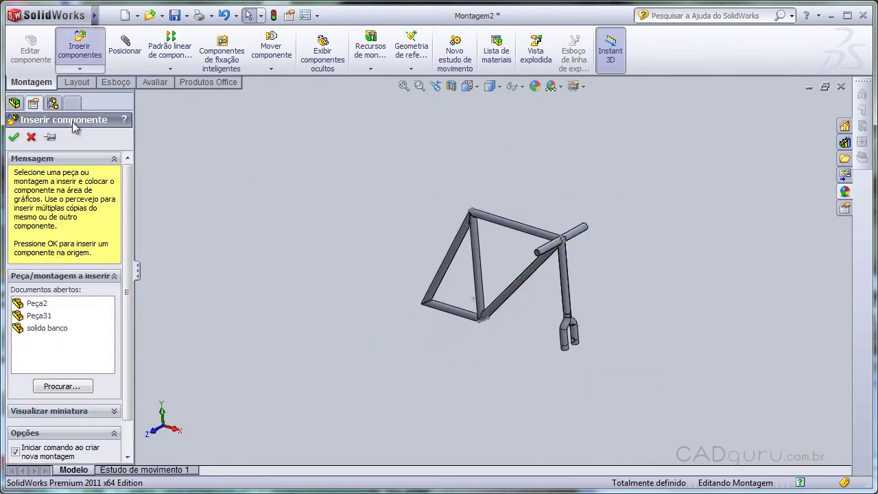
{"action": "left_click", "coordinate": [38, 304]}
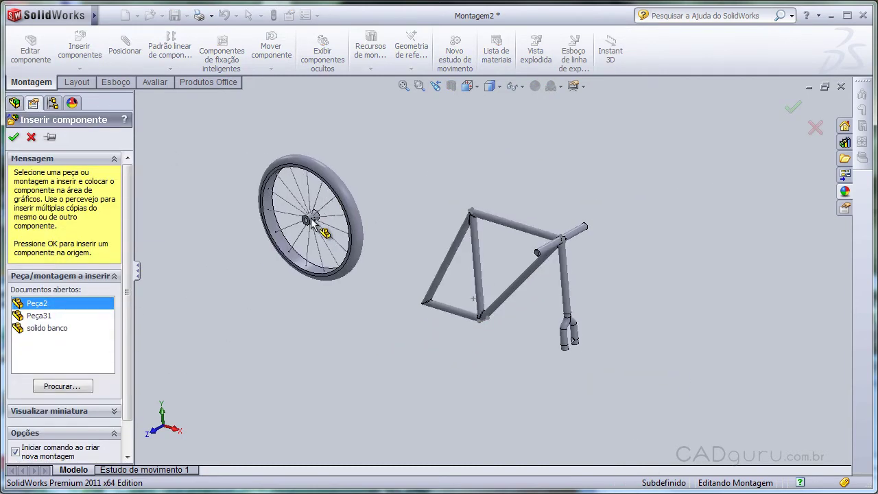
{"action": "left_click", "coordinate": [313, 221]}
{"action": "left_click", "coordinate": [79, 54]}
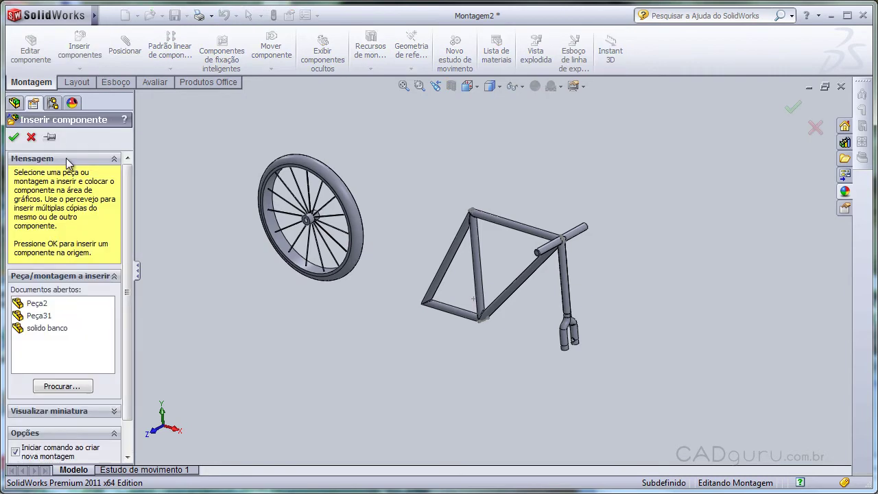
{"action": "left_click", "coordinate": [45, 308]}
{"action": "left_click", "coordinate": [690, 350]}
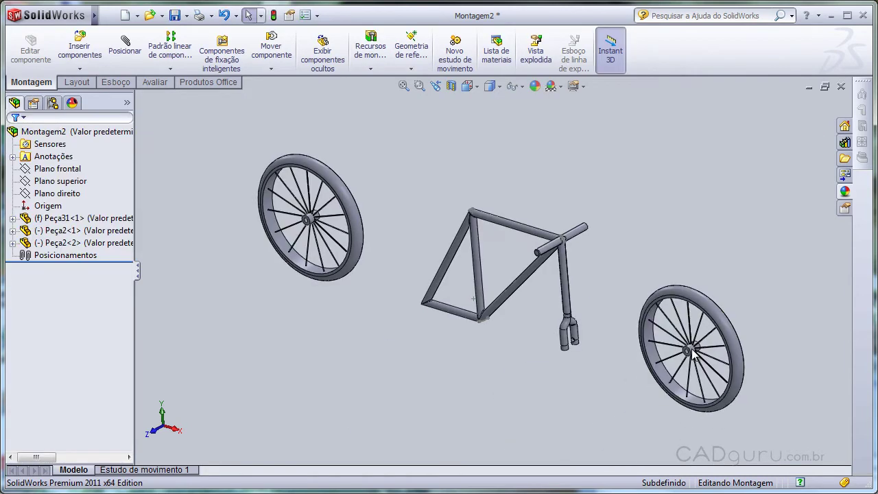
- Insert the seat part solido banco above the frame
{"action": "left_click", "coordinate": [79, 53]}
{"action": "left_click", "coordinate": [48, 328]}
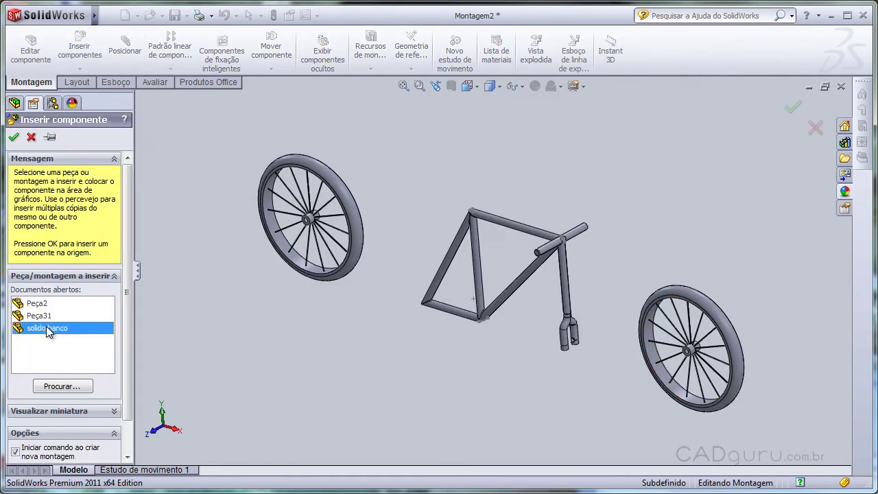
{"action": "left_click", "coordinate": [456, 171]}
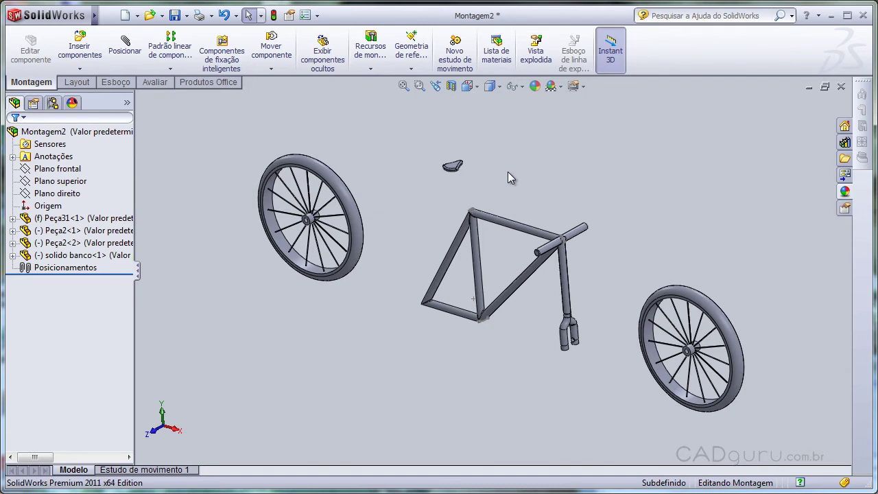
- Start a new mate and clear the leftover mate selection
{"action": "key", "text": "f"}
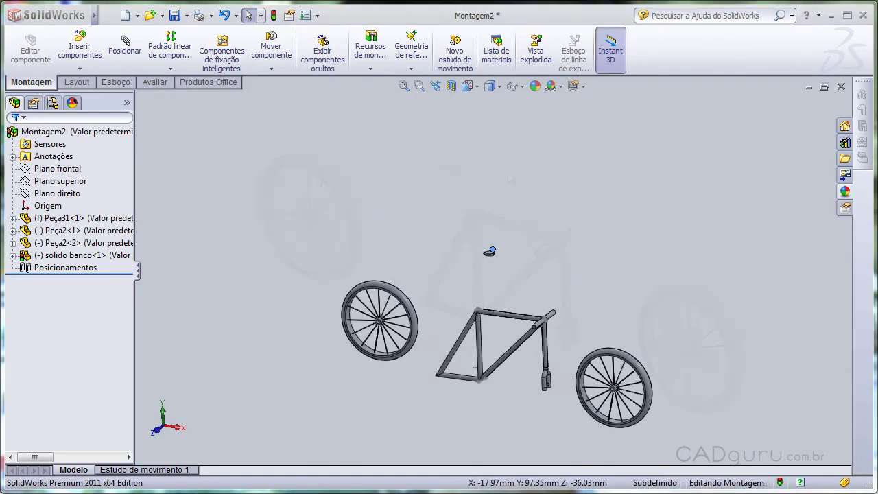
{"action": "left_click", "coordinate": [125, 42]}
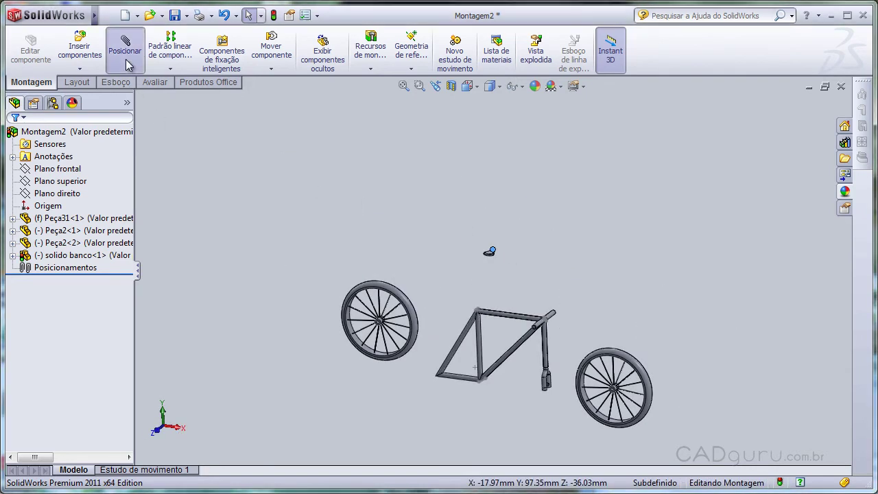
{"action": "right_click", "coordinate": [102, 228]}
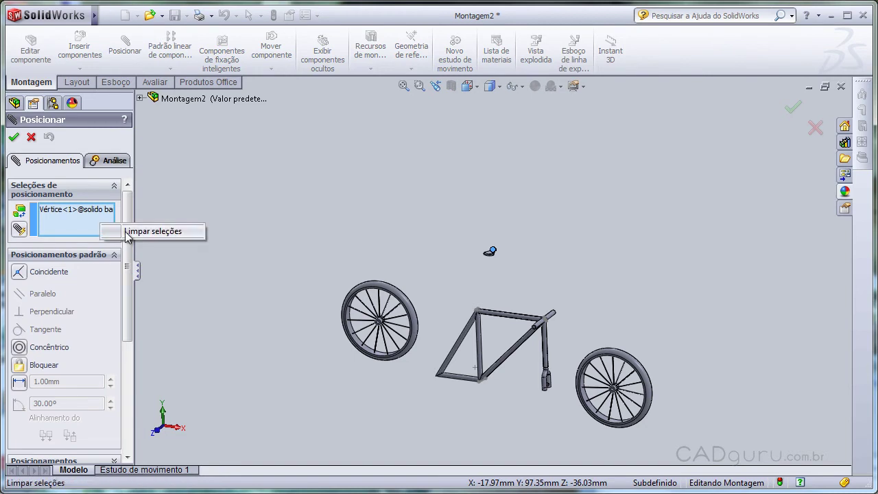
{"action": "left_click", "coordinate": [137, 232]}
{"action": "scroll", "coordinate": [558, 392], "scroll_direction": "down", "scroll_amount": 1}
{"action": "scroll", "coordinate": [555, 387], "scroll_direction": "down", "scroll_amount": 4}
{"action": "scroll", "coordinate": [507, 305], "scroll_direction": "down", "scroll_amount": 2}
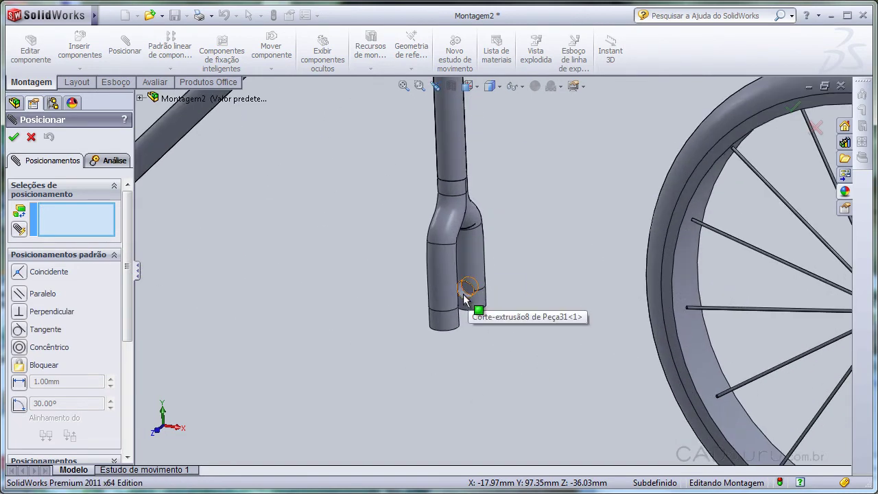
- Mate the fork-tip hole face and the wheel hub face concentrically
{"action": "left_click", "coordinate": [463, 294]}
{"action": "scroll", "coordinate": [469, 375], "scroll_direction": "up", "scroll_amount": 3}
{"action": "scroll", "coordinate": [620, 296], "scroll_direction": "up", "scroll_amount": 3}
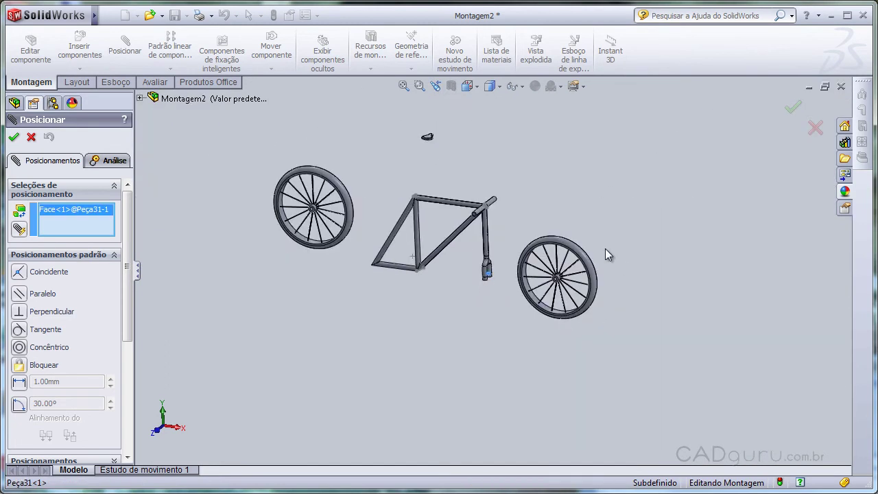
{"action": "scroll", "coordinate": [557, 278], "scroll_direction": "down", "scroll_amount": 3}
{"action": "scroll", "coordinate": [557, 279], "scroll_direction": "down", "scroll_amount": 2}
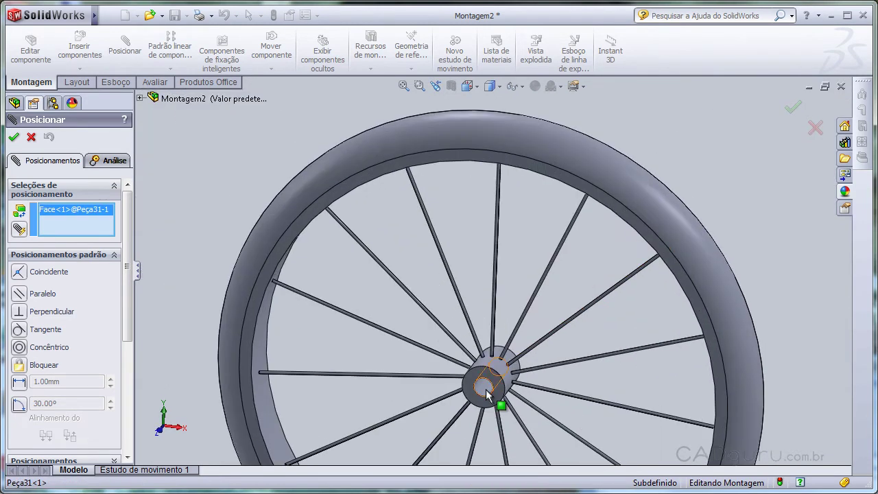
{"action": "left_click", "coordinate": [486, 393]}
{"action": "scroll", "coordinate": [489, 398], "scroll_direction": "up", "scroll_amount": 1}
{"action": "scroll", "coordinate": [490, 399], "scroll_direction": "up", "scroll_amount": 3}
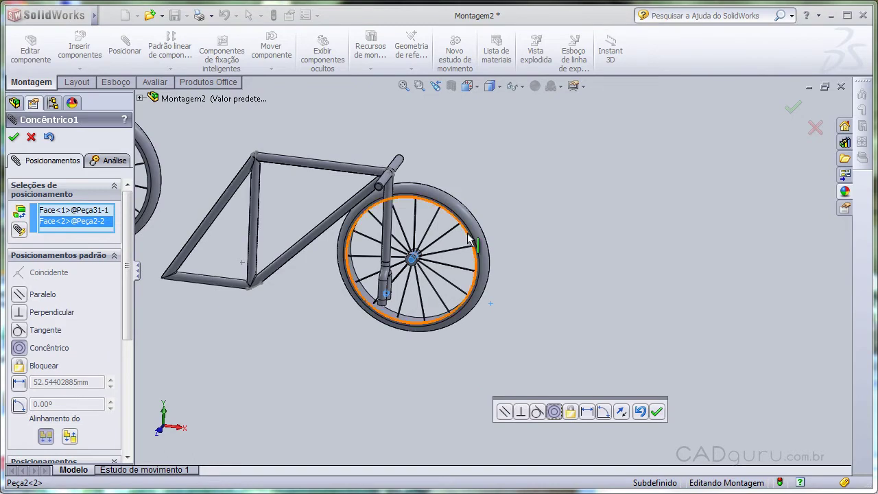
{"action": "middle_click_drag", "start_coordinate": [471, 239], "coordinate": [596, 388]}
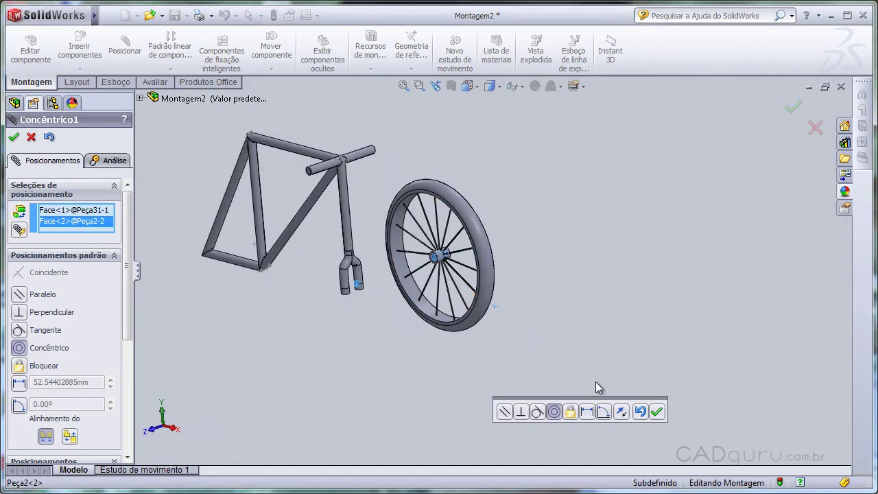
{"action": "left_click", "coordinate": [655, 411]}
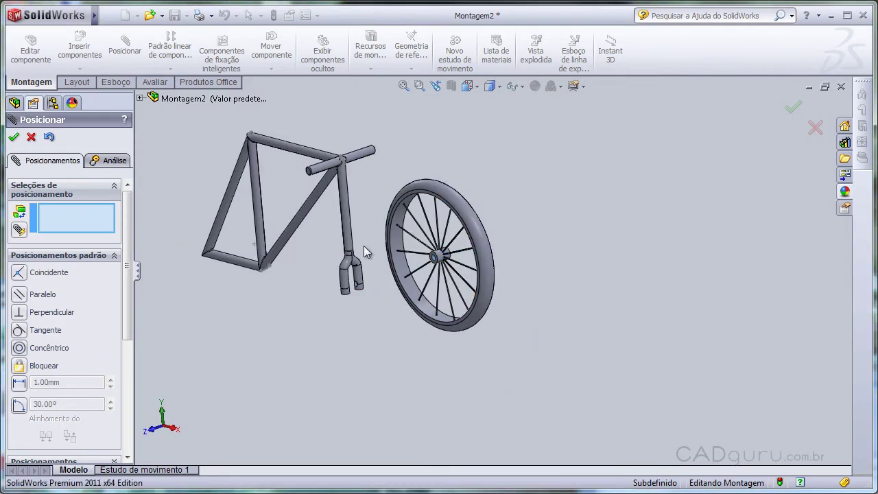
{"action": "scroll", "coordinate": [364, 274], "scroll_direction": "down", "scroll_amount": 3}
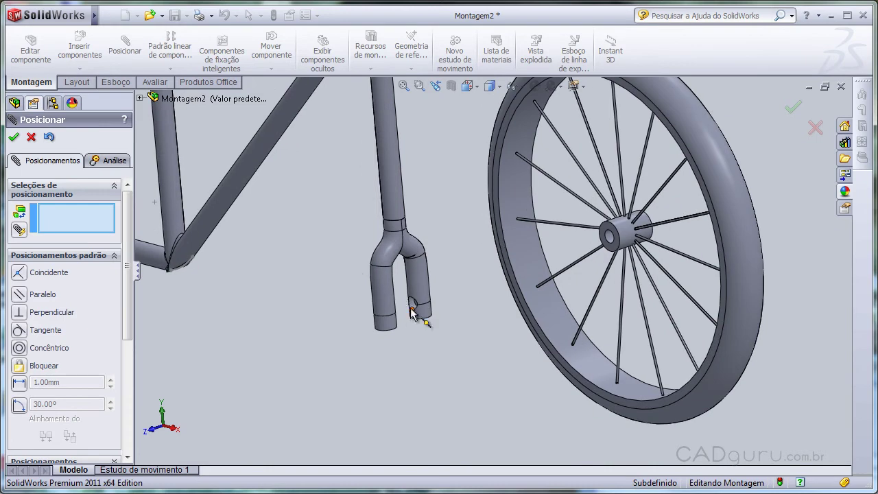
{"action": "scroll", "coordinate": [411, 307], "scroll_direction": "down", "scroll_amount": 3}
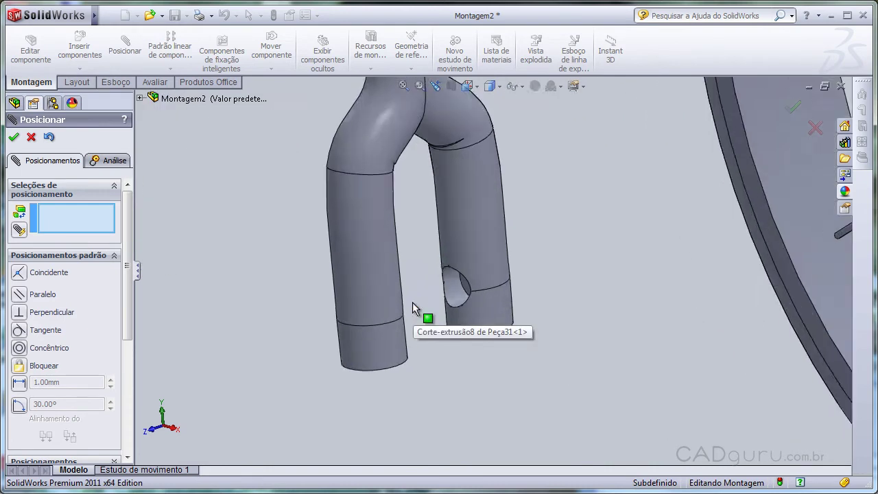
{"action": "scroll", "coordinate": [417, 310], "scroll_direction": "down", "scroll_amount": 4}
{"action": "left_click", "coordinate": [504, 259]}
{"action": "scroll", "coordinate": [504, 259], "scroll_direction": "up", "scroll_amount": 2}
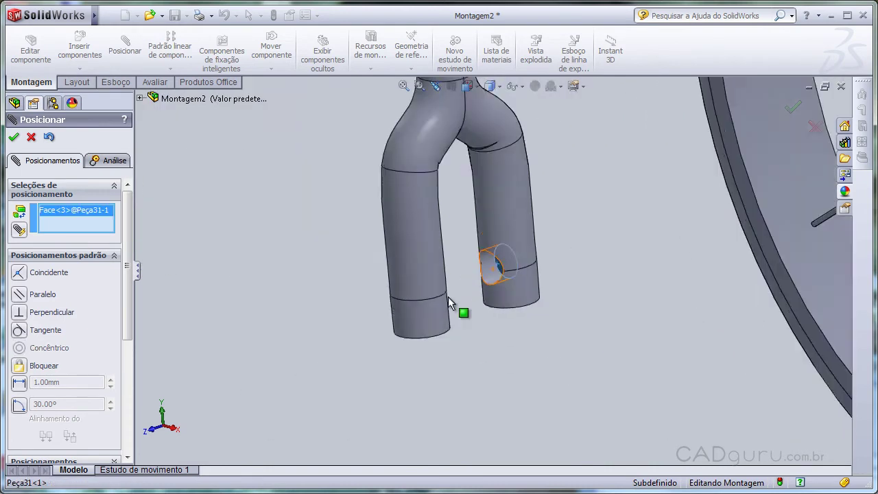
{"action": "scroll", "coordinate": [459, 297], "scroll_direction": "up", "scroll_amount": 3}
{"action": "scroll", "coordinate": [459, 298], "scroll_direction": "up", "scroll_amount": 1}
{"action": "middle_click_drag", "start_coordinate": [685, 209], "coordinate": [738, 221]}
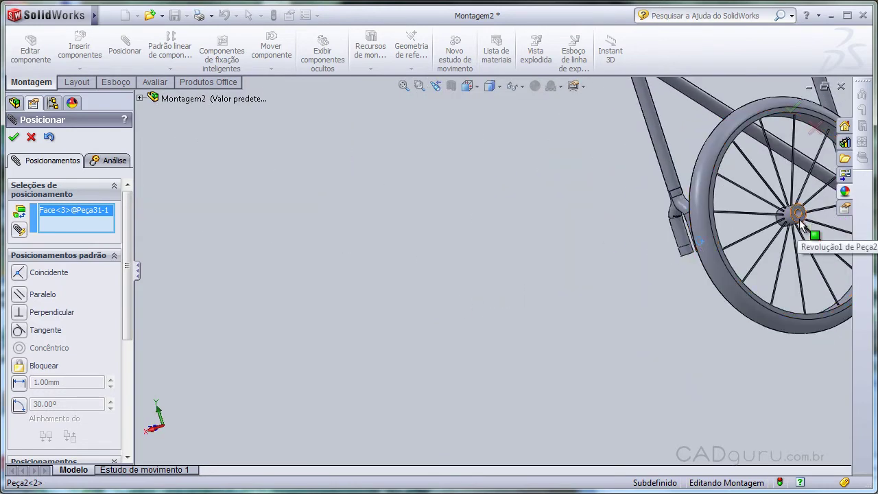
{"action": "scroll", "coordinate": [796, 218], "scroll_direction": "down", "scroll_amount": 5}
{"action": "left_click", "coordinate": [514, 249]}
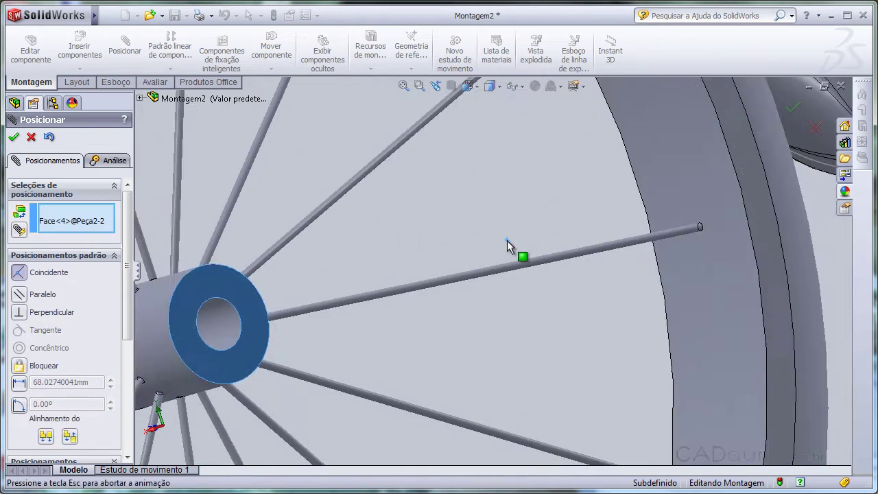
{"action": "scroll", "coordinate": [513, 295], "scroll_direction": "up", "scroll_amount": 5}
{"action": "scroll", "coordinate": [511, 295], "scroll_direction": "up", "scroll_amount": 3}
- Check the wheel-fork alignment from several angles and accept the Coincident mate
{"action": "middle_click_drag", "start_coordinate": [511, 295], "coordinate": [473, 265]}
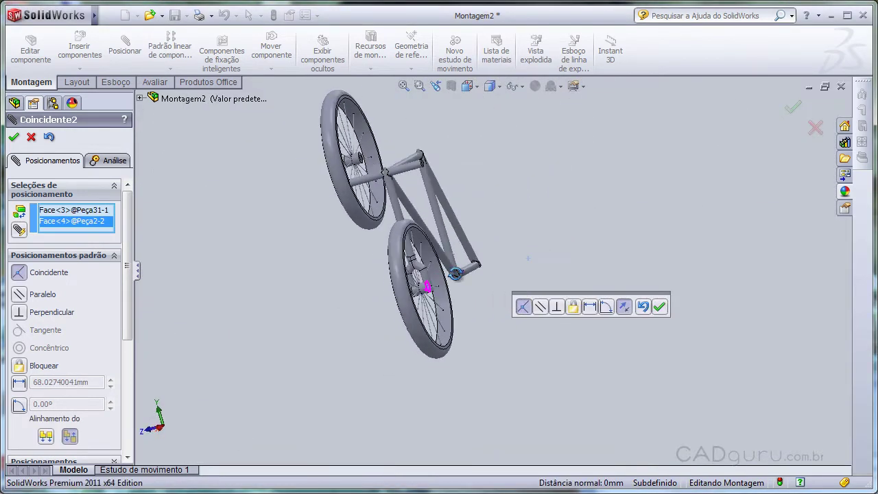
{"action": "scroll", "coordinate": [424, 297], "scroll_direction": "down", "scroll_amount": 3}
{"action": "scroll", "coordinate": [497, 290], "scroll_direction": "down", "scroll_amount": 5}
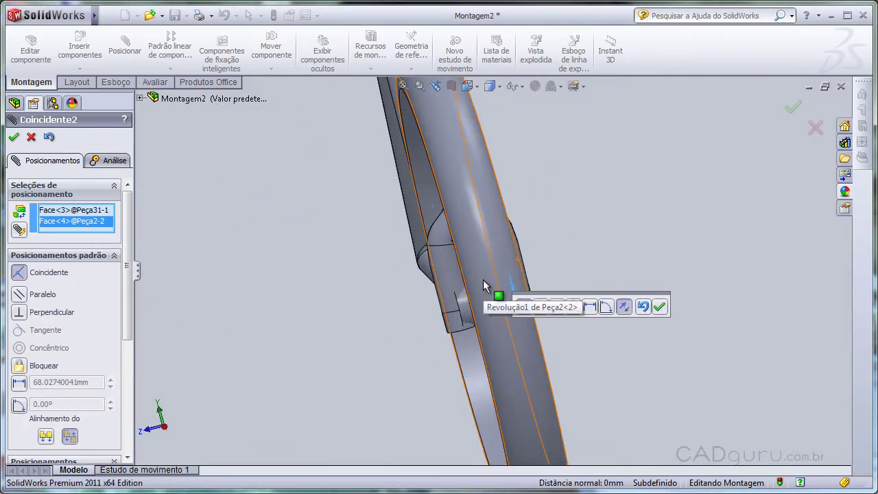
{"action": "mouse_move", "coordinate": [524, 327]}
{"action": "middle_mouse_down"}
{"action": "mouse_move", "coordinate": [514, 329]}
{"action": "mouse_move", "coordinate": [514, 343]}
{"action": "mouse_move", "coordinate": [562, 336]}
{"action": "mouse_move", "coordinate": [500, 333]}
{"action": "mouse_move", "coordinate": [542, 333]}
{"action": "middle_mouse_up"}
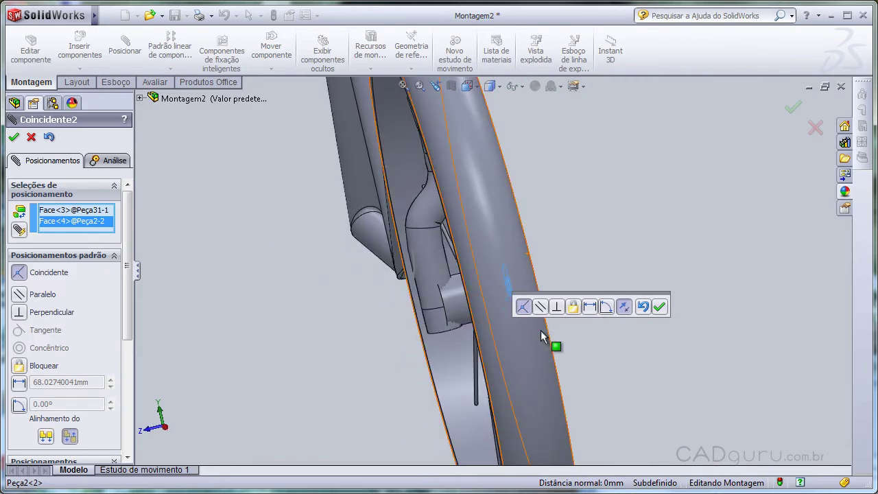
{"action": "left_click", "coordinate": [659, 307]}
{"action": "scroll", "coordinate": [552, 337], "scroll_direction": "up", "scroll_amount": 5}
{"action": "scroll", "coordinate": [446, 322], "scroll_direction": "up", "scroll_amount": 2}
{"action": "mouse_move", "coordinate": [446, 322]}
{"action": "middle_mouse_down"}
{"action": "mouse_move", "coordinate": [457, 293]}
{"action": "mouse_move", "coordinate": [511, 294]}
{"action": "middle_mouse_up"}
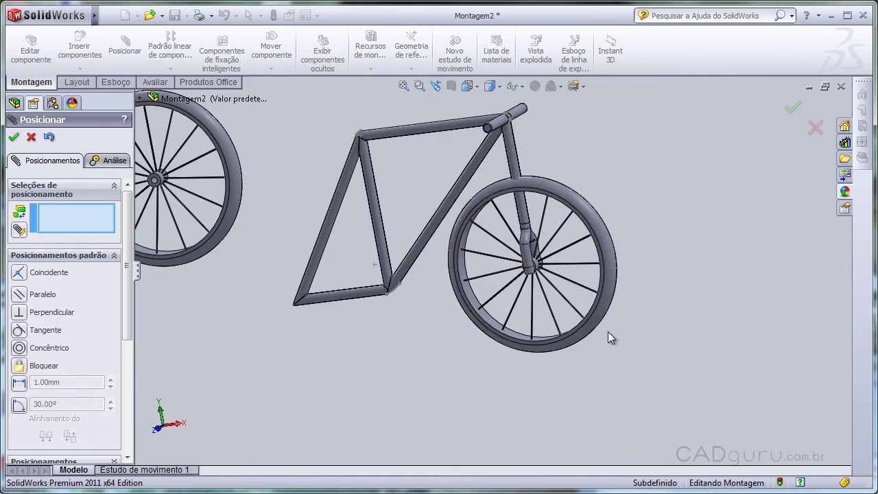
- Make the rear wheel hub concentric with the frame's rear dropout hole
{"action": "scroll", "coordinate": [617, 329], "scroll_direction": "up", "scroll_amount": 2}
{"action": "scroll", "coordinate": [633, 320], "scroll_direction": "up", "scroll_amount": 2}
{"action": "scroll", "coordinate": [394, 274], "scroll_direction": "down", "scroll_amount": 3}
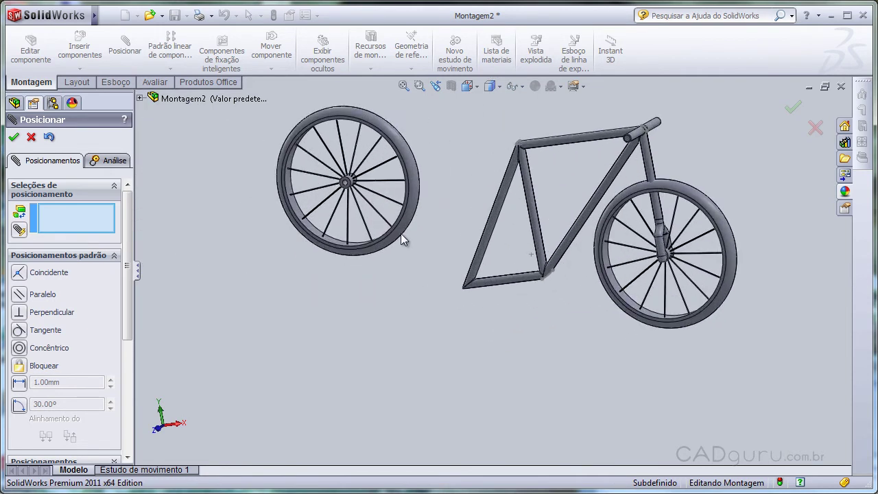
{"action": "scroll", "coordinate": [400, 233], "scroll_direction": "down", "scroll_amount": 2}
{"action": "mouse_move", "coordinate": [363, 219]}
{"action": "middle_mouse_down"}
{"action": "mouse_move", "coordinate": [579, 264]}
{"action": "mouse_move", "coordinate": [622, 309]}
{"action": "mouse_move", "coordinate": [386, 317]}
{"action": "middle_mouse_up"}
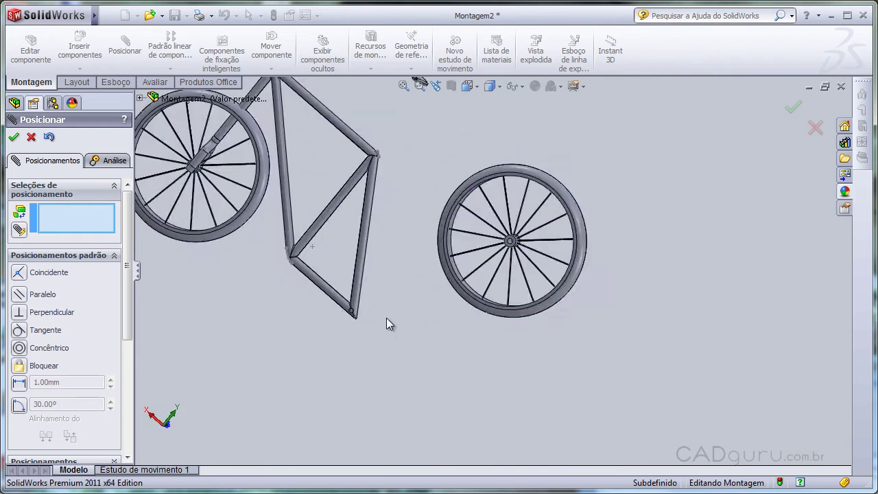
{"action": "scroll", "coordinate": [387, 318], "scroll_direction": "down", "scroll_amount": 3}
{"action": "scroll", "coordinate": [391, 324], "scroll_direction": "down", "scroll_amount": 3}
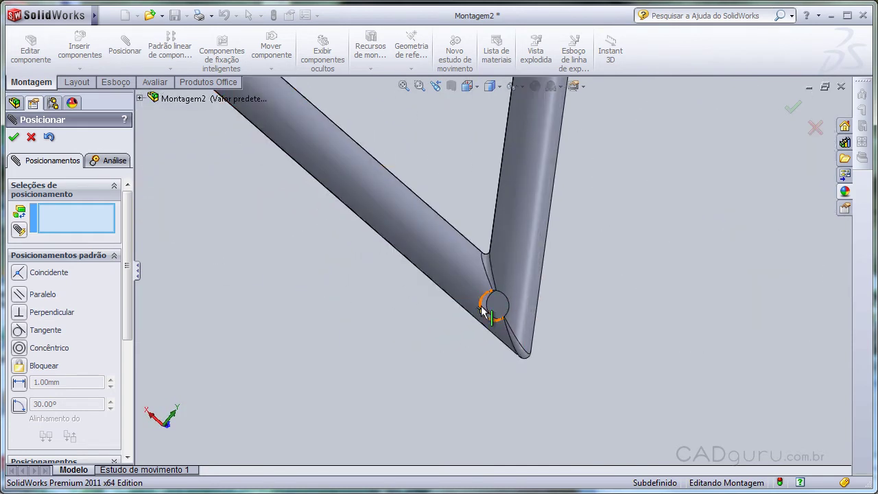
{"action": "left_click", "coordinate": [489, 306]}
{"action": "scroll", "coordinate": [429, 330], "scroll_direction": "up", "scroll_amount": 3}
{"action": "scroll", "coordinate": [429, 330], "scroll_direction": "up", "scroll_amount": 3}
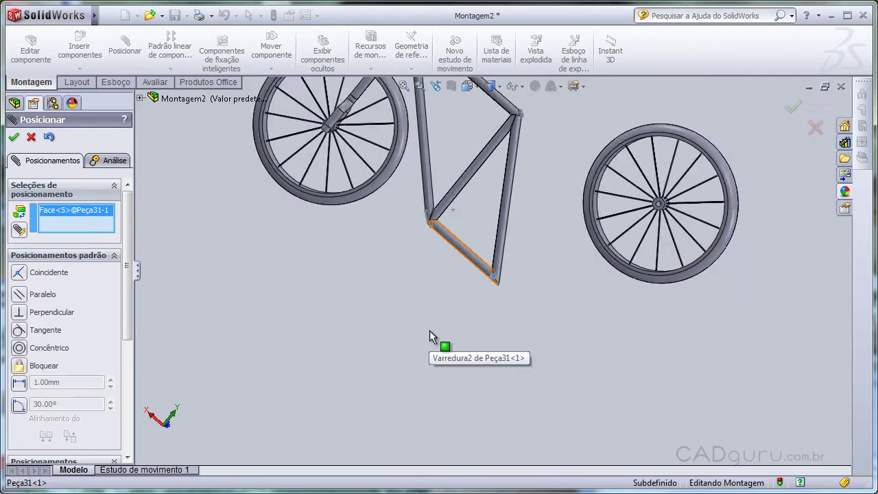
{"action": "scroll", "coordinate": [570, 241], "scroll_direction": "down", "scroll_amount": 5}
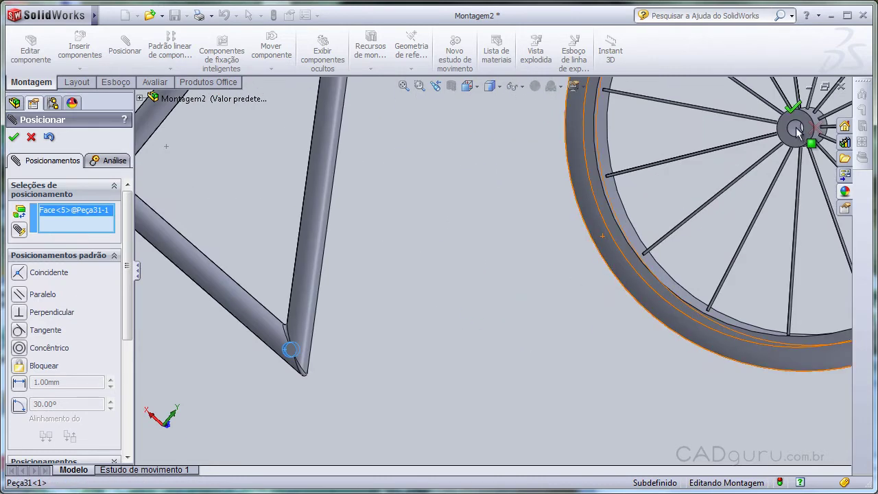
{"action": "scroll", "coordinate": [467, 283], "scroll_direction": "up", "scroll_amount": 3}
{"action": "scroll", "coordinate": [630, 228], "scroll_direction": "down", "scroll_amount": 3}
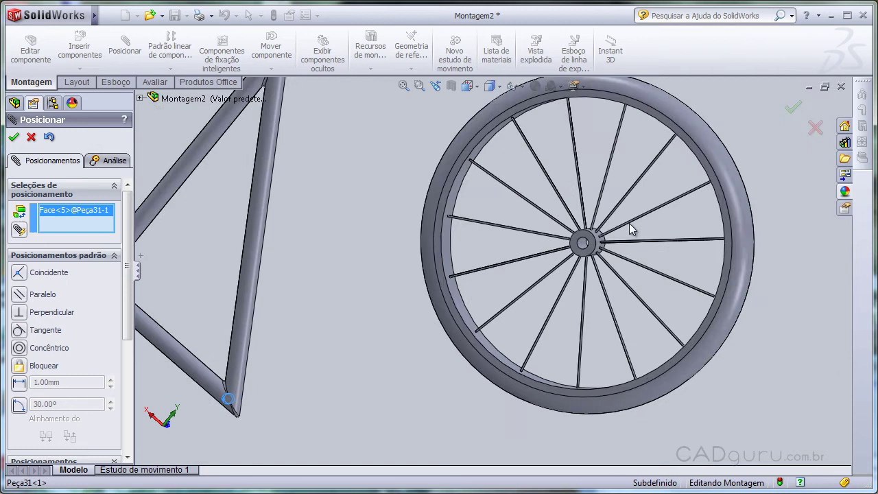
{"action": "left_click", "coordinate": [586, 249]}
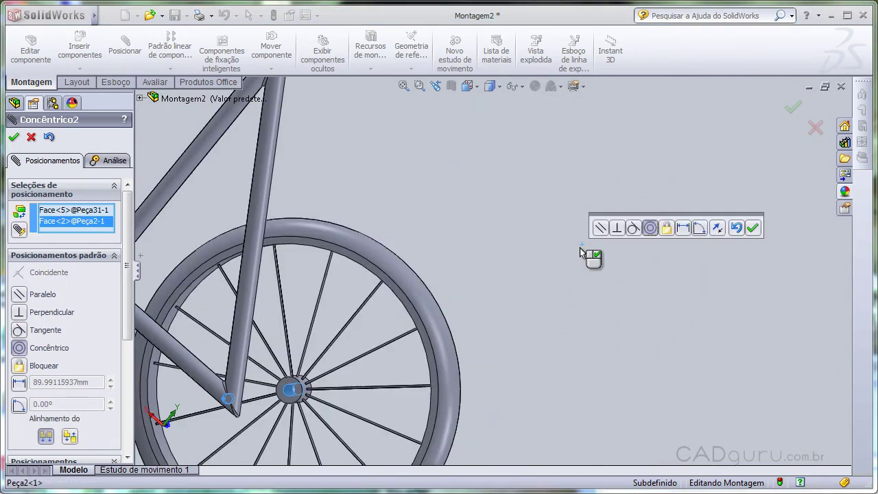
{"action": "right_click", "coordinate": [580, 253]}
- Mate the rear hub face coincident with the dropout face, with the alignment flipped
{"action": "mouse_move", "coordinate": [580, 277]}
{"action": "middle_mouse_down"}
{"action": "mouse_move", "coordinate": [515, 268]}
{"action": "mouse_move", "coordinate": [422, 321]}
{"action": "middle_mouse_up"}
{"action": "scroll", "coordinate": [514, 268], "scroll_direction": "up", "scroll_amount": 3}
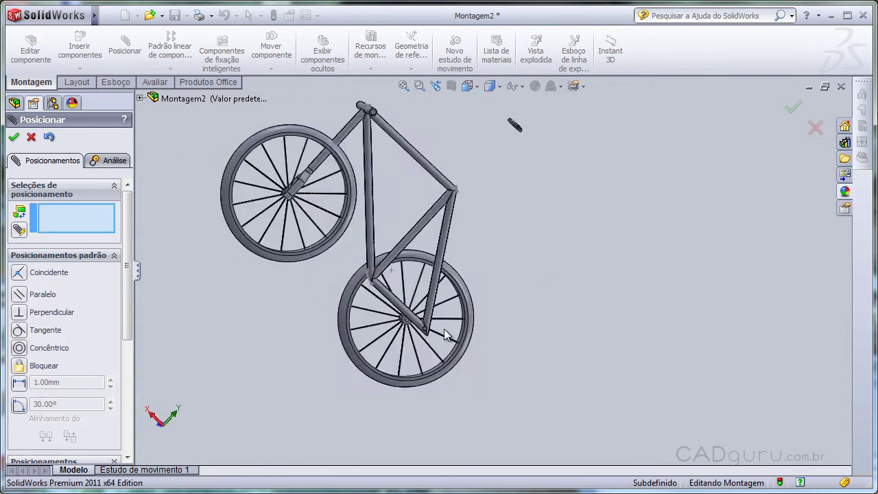
{"action": "scroll", "coordinate": [422, 321], "scroll_direction": "down", "scroll_amount": 5}
{"action": "scroll", "coordinate": [421, 322], "scroll_direction": "down", "scroll_amount": 3}
{"action": "left_click", "coordinate": [410, 237]}
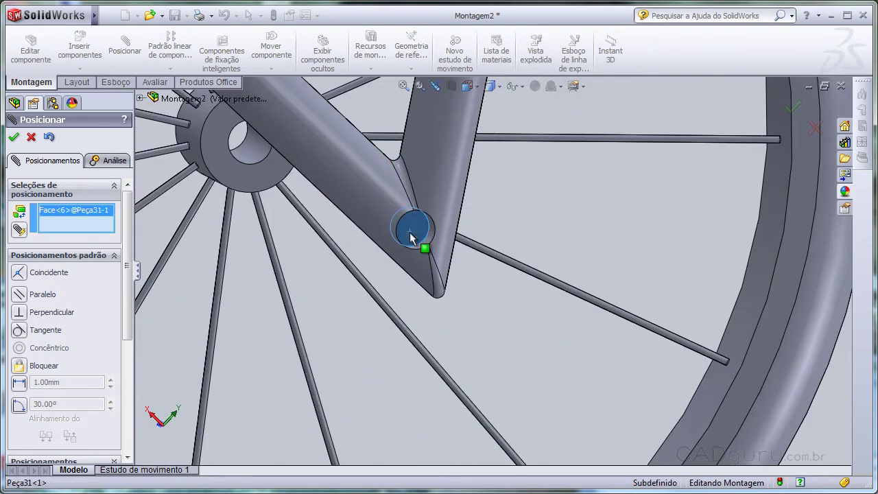
{"action": "middle_click_drag", "start_coordinate": [557, 255], "coordinate": [549, 206]}
{"action": "left_click", "coordinate": [542, 186]}
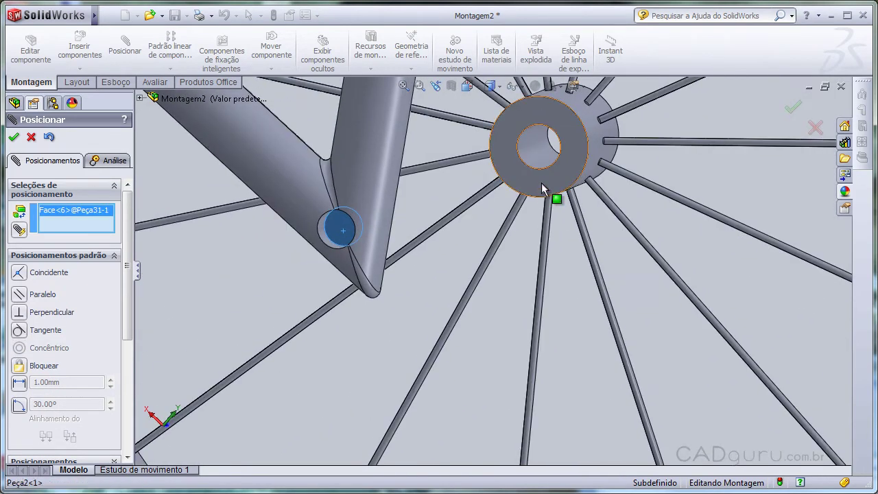
{"action": "scroll", "coordinate": [549, 192], "scroll_direction": "up", "scroll_amount": 3}
{"action": "scroll", "coordinate": [555, 213], "scroll_direction": "up", "scroll_amount": 2}
{"action": "scroll", "coordinate": [554, 212], "scroll_direction": "up", "scroll_amount": 3}
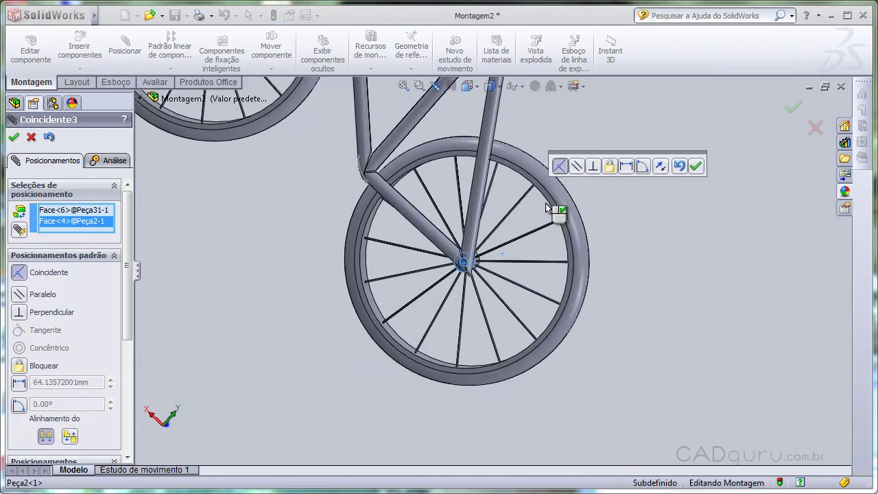
{"action": "scroll", "coordinate": [576, 233], "scroll_direction": "up", "scroll_amount": 2}
{"action": "key", "text": "ctrl+3"}
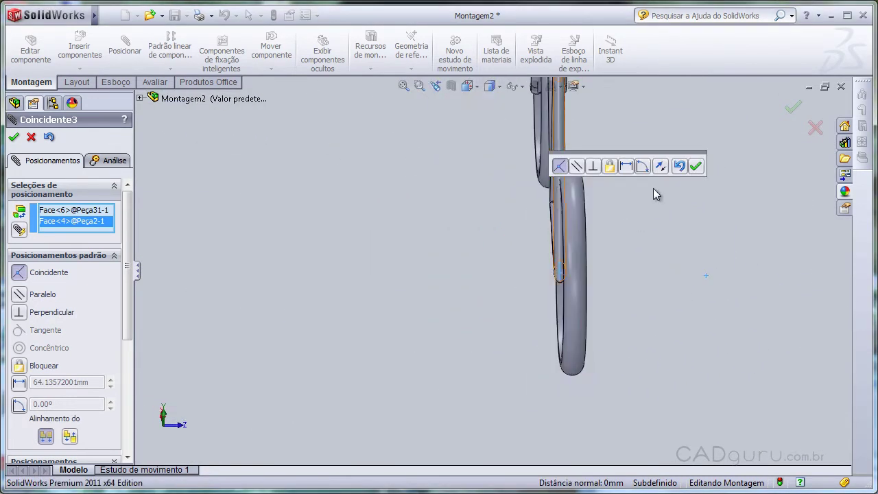
{"action": "left_click", "coordinate": [661, 168]}
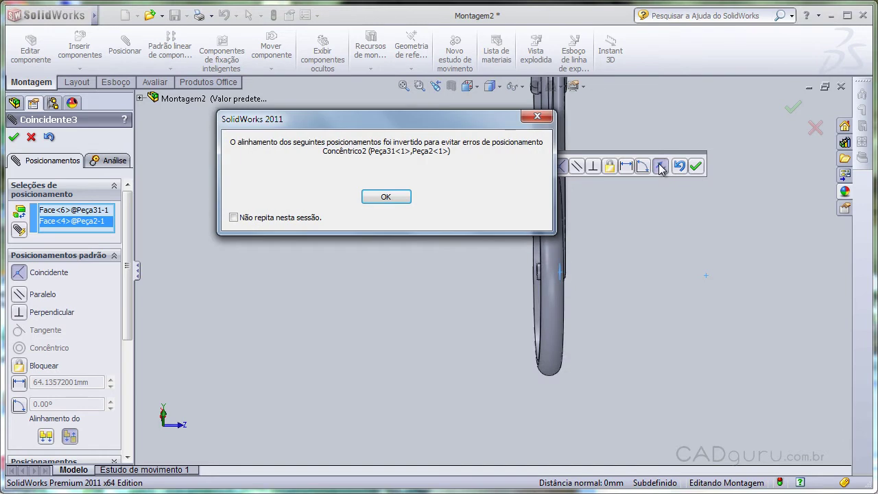
{"action": "left_click", "coordinate": [386, 198]}
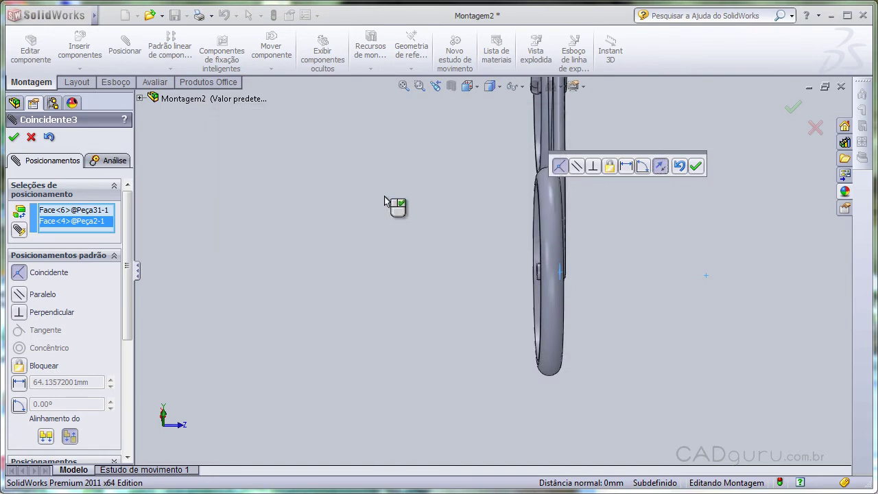
{"action": "left_click", "coordinate": [695, 167]}
{"action": "mouse_move", "coordinate": [587, 266]}
{"action": "middle_mouse_down"}
{"action": "mouse_move", "coordinate": [651, 305]}
{"action": "mouse_move", "coordinate": [584, 267]}
{"action": "mouse_move", "coordinate": [635, 227]}
{"action": "mouse_move", "coordinate": [662, 228]}
{"action": "middle_mouse_up"}
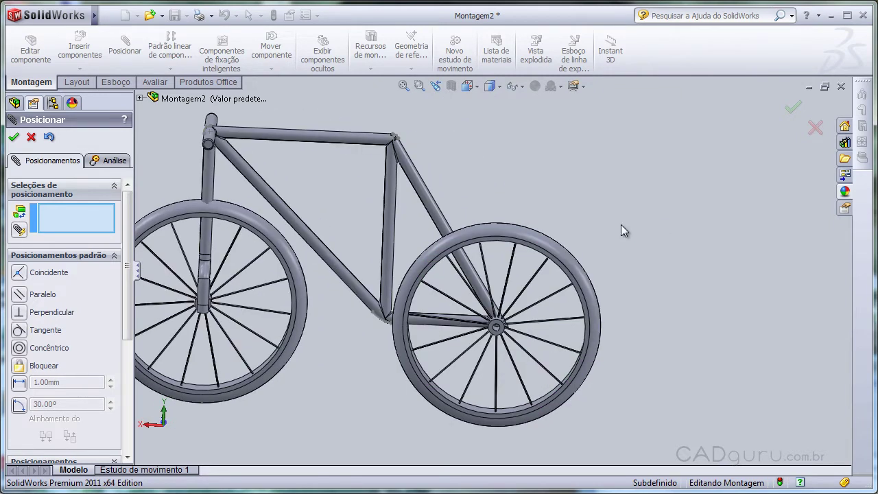
{"action": "middle_click_drag", "start_coordinate": [475, 294], "coordinate": [477, 323]}
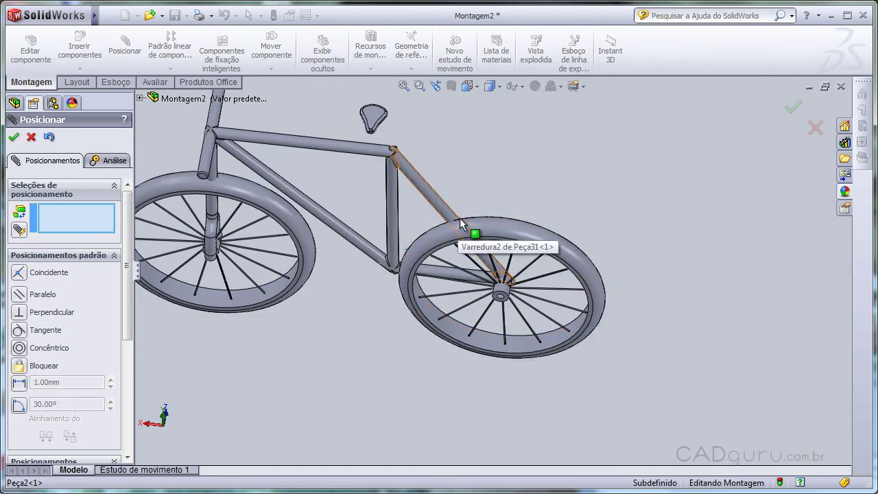
{"action": "mouse_move", "coordinate": [477, 308]}
{"action": "middle_mouse_down"}
{"action": "mouse_move", "coordinate": [476, 345]}
{"action": "mouse_move", "coordinate": [446, 210]}
{"action": "mouse_move", "coordinate": [427, 207]}
{"action": "middle_mouse_up"}
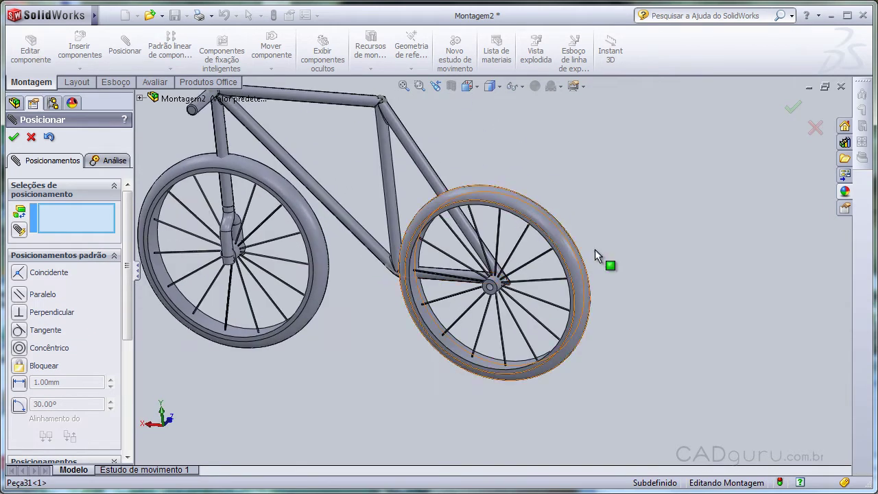
{"action": "scroll", "coordinate": [630, 263], "scroll_direction": "up", "scroll_amount": 5}
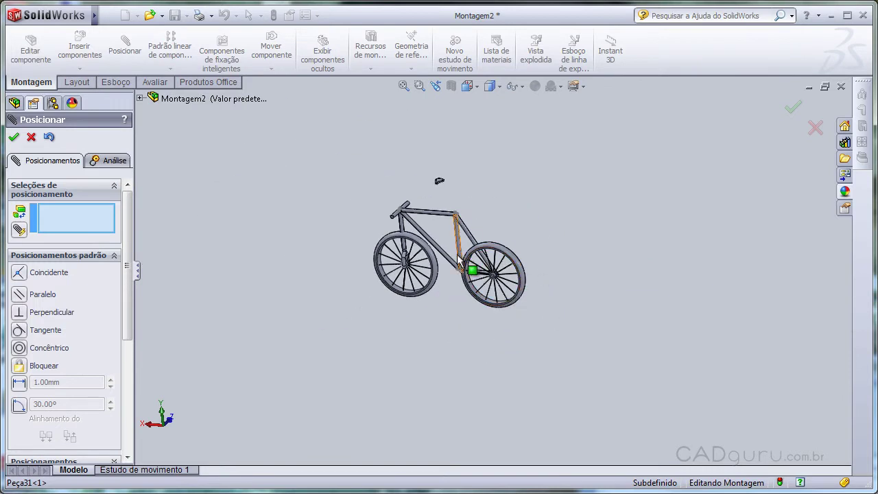
{"action": "scroll", "coordinate": [455, 253], "scroll_direction": "down", "scroll_amount": 3}
{"action": "scroll", "coordinate": [452, 243], "scroll_direction": "down", "scroll_amount": 2}
{"action": "scroll", "coordinate": [452, 243], "scroll_direction": "up", "scroll_amount": 5}
{"action": "mouse_move", "coordinate": [470, 201]}
{"action": "middle_mouse_down"}
{"action": "mouse_move", "coordinate": [474, 168]}
{"action": "mouse_move", "coordinate": [475, 228]}
{"action": "middle_mouse_up"}
{"action": "scroll", "coordinate": [474, 228], "scroll_direction": "down", "scroll_amount": 2}
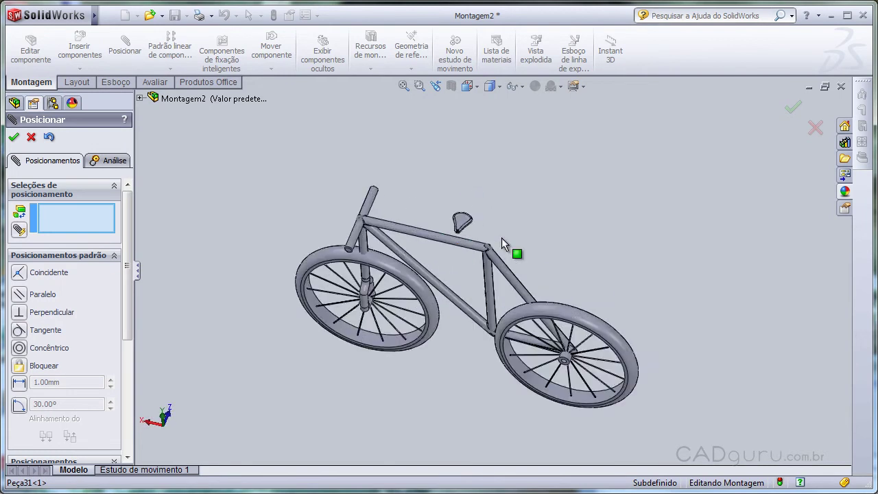
{"action": "scroll", "coordinate": [515, 251], "scroll_direction": "down", "scroll_amount": 3}
{"action": "scroll", "coordinate": [471, 256], "scroll_direction": "down", "scroll_amount": 2}
- Mate the seat tube's end face coincident with the saddle face
{"action": "left_click", "coordinate": [473, 314]}
{"action": "mouse_move", "coordinate": [474, 314]}
{"action": "middle_mouse_down"}
{"action": "mouse_move", "coordinate": [457, 212]}
{"action": "mouse_move", "coordinate": [458, 272]}
{"action": "middle_mouse_up"}
{"action": "scroll", "coordinate": [457, 271], "scroll_direction": "up", "scroll_amount": 5}
{"action": "middle_click_drag", "start_coordinate": [435, 207], "coordinate": [437, 158]}
{"action": "scroll", "coordinate": [442, 184], "scroll_direction": "down", "scroll_amount": 3}
{"action": "left_click", "coordinate": [448, 229]}
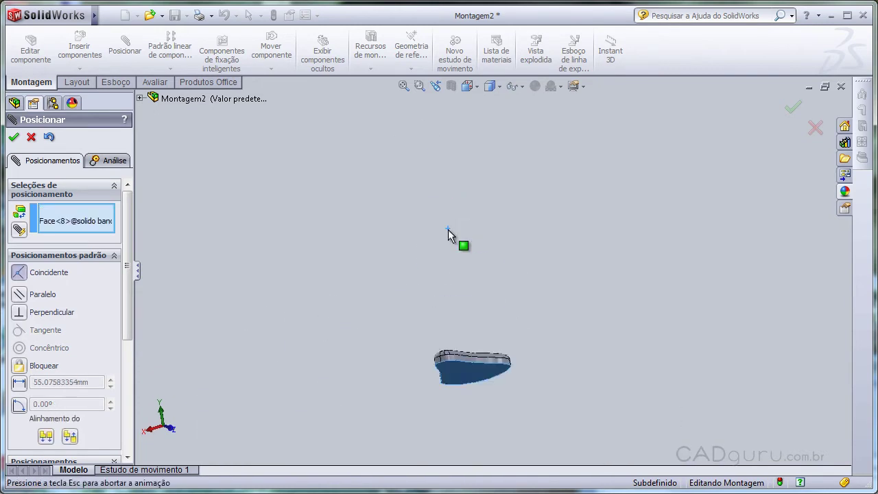
{"action": "scroll", "coordinate": [484, 370], "scroll_direction": "up", "scroll_amount": 3}
{"action": "key", "text": "Return"}
- Inspect the saddle placement from several angles, then close the Posicionar PropertyManager
{"action": "middle_click_drag", "start_coordinate": [499, 274], "coordinate": [500, 350]}
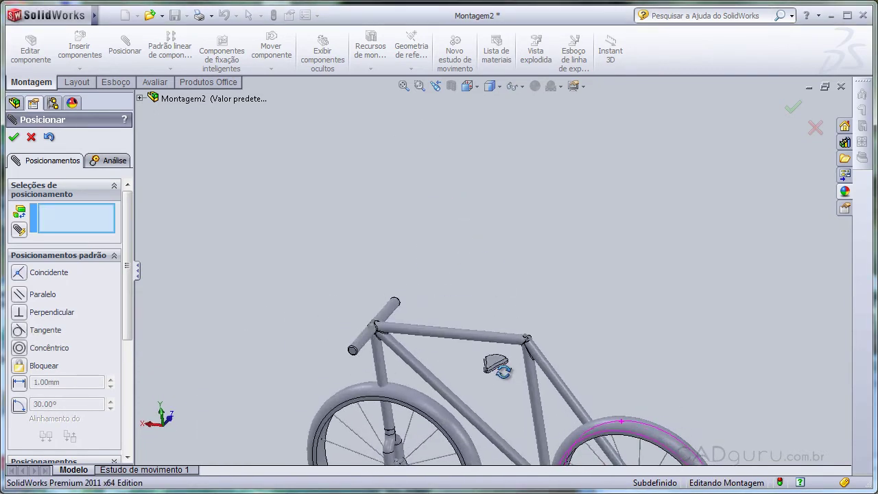
{"action": "scroll", "coordinate": [526, 334], "scroll_direction": "up", "scroll_amount": 3}
{"action": "scroll", "coordinate": [518, 331], "scroll_direction": "down", "scroll_amount": 3}
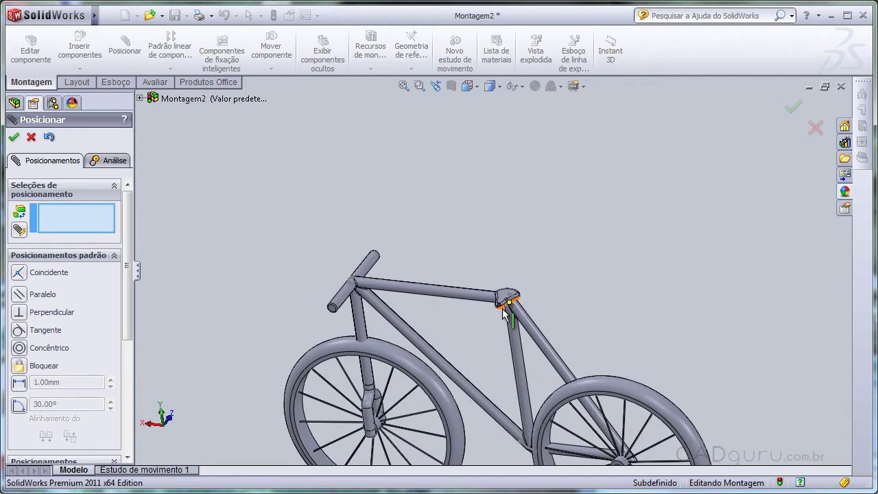
{"action": "scroll", "coordinate": [503, 309], "scroll_direction": "down", "scroll_amount": 5}
{"action": "scroll", "coordinate": [485, 281], "scroll_direction": "up", "scroll_amount": 2}
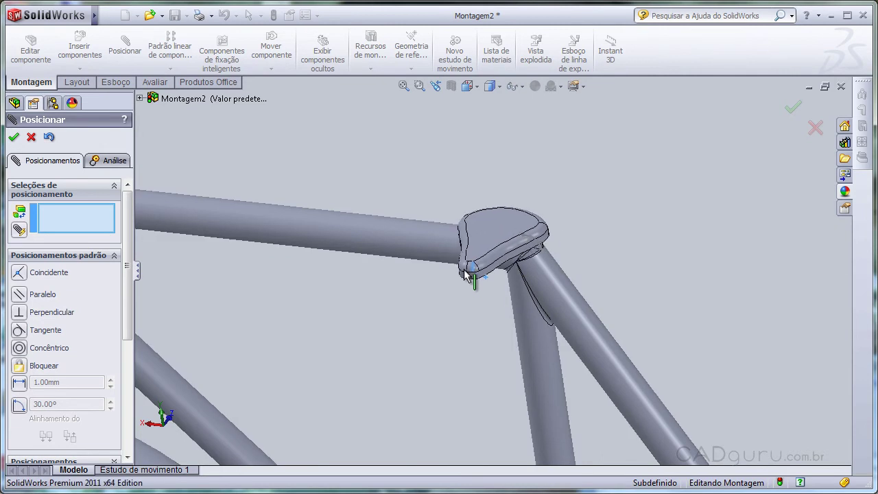
{"action": "mouse_move", "coordinate": [520, 199]}
{"action": "middle_mouse_down"}
{"action": "mouse_move", "coordinate": [506, 235]}
{"action": "mouse_move", "coordinate": [529, 314]}
{"action": "middle_mouse_up"}
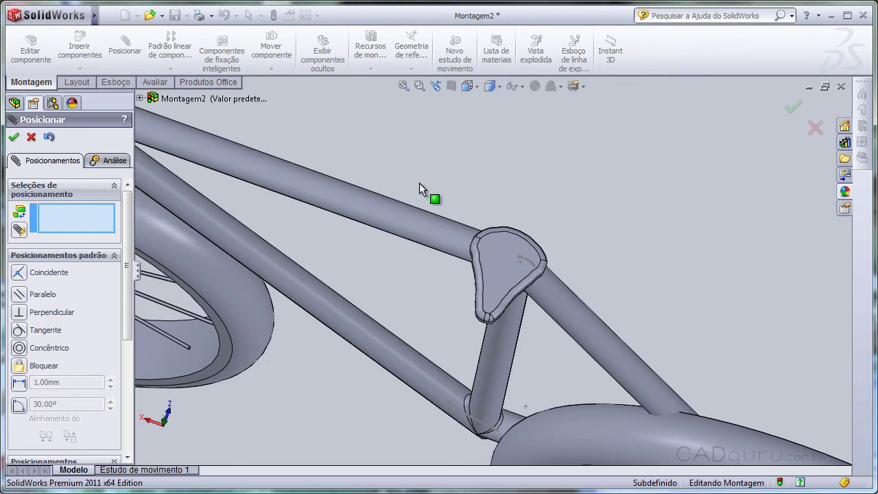
{"action": "key", "text": "f"}
{"action": "mouse_move", "coordinate": [639, 278]}
{"action": "middle_mouse_down"}
{"action": "mouse_move", "coordinate": [572, 282]}
{"action": "mouse_move", "coordinate": [590, 199]}
{"action": "middle_mouse_up"}
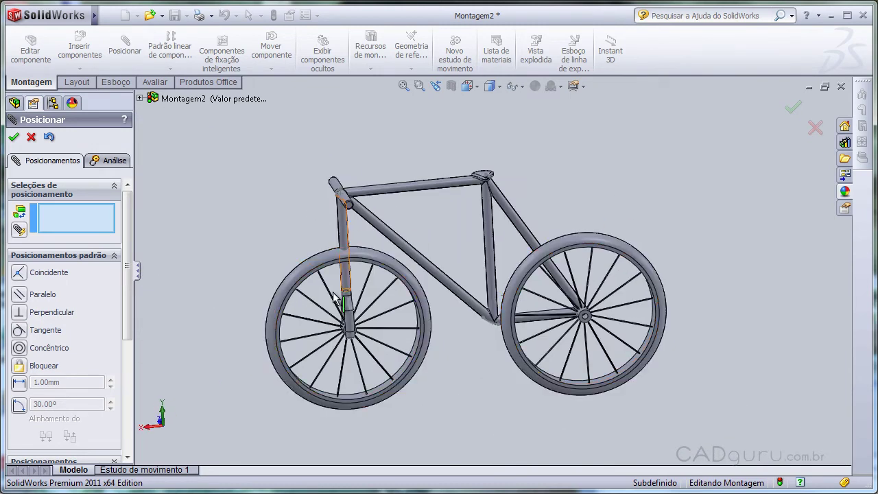
{"action": "left_click", "coordinate": [793, 108]}
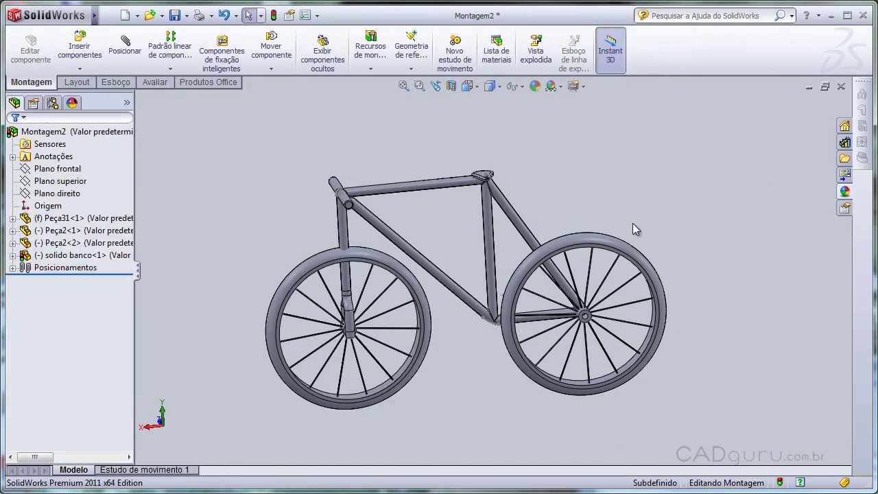
- Orbit and zoom around the bicycle to inspect the front wheel and fork
{"action": "mouse_move", "coordinate": [546, 321]}
{"action": "middle_mouse_down"}
{"action": "mouse_move", "coordinate": [555, 254]}
{"action": "mouse_move", "coordinate": [535, 264]}
{"action": "mouse_move", "coordinate": [529, 304]}
{"action": "mouse_move", "coordinate": [637, 237]}
{"action": "middle_mouse_up"}
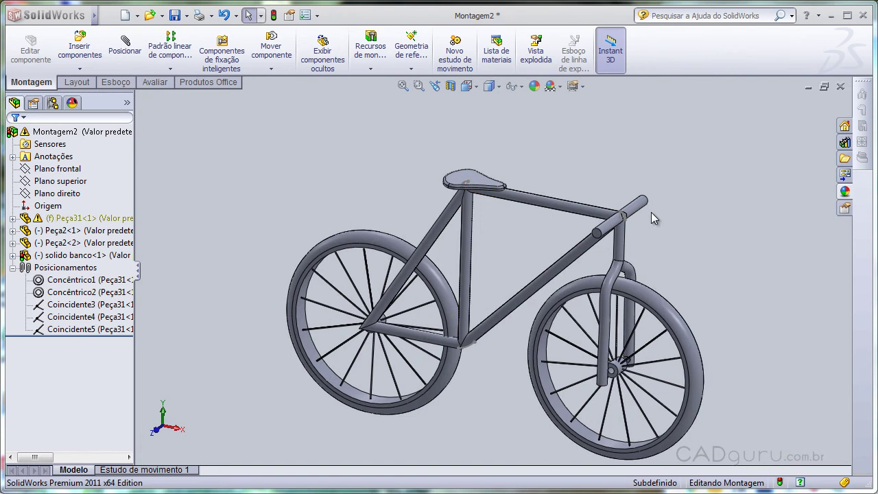
{"action": "mouse_move", "coordinate": [651, 229]}
{"action": "middle_mouse_down"}
{"action": "mouse_move", "coordinate": [684, 206]}
{"action": "mouse_move", "coordinate": [689, 213]}
{"action": "middle_mouse_up"}
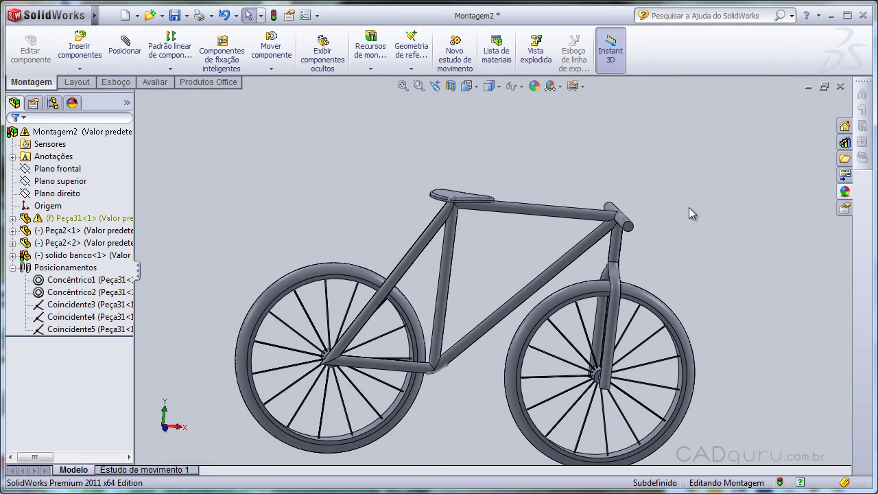
{"action": "mouse_move", "coordinate": [680, 239]}
{"action": "middle_mouse_down"}
{"action": "mouse_move", "coordinate": [666, 239]}
{"action": "mouse_move", "coordinate": [665, 271]}
{"action": "middle_mouse_up"}
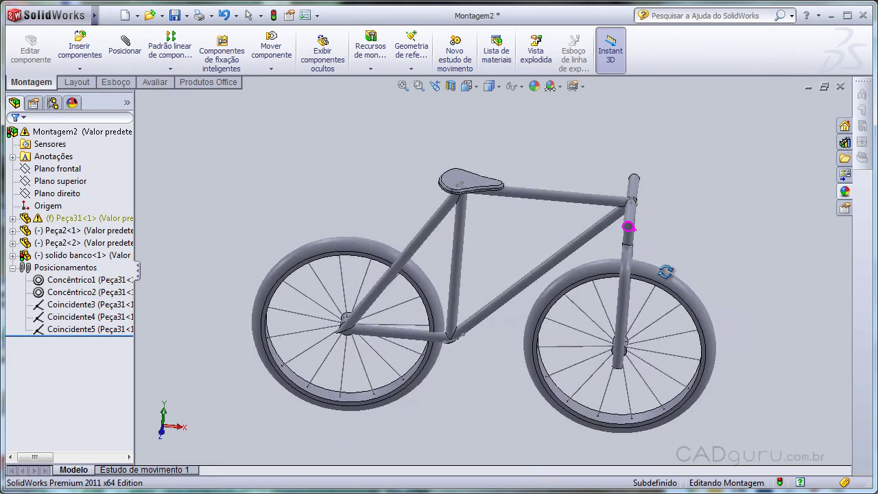
{"action": "key", "text": "z"}
{"action": "key", "text": "z"}
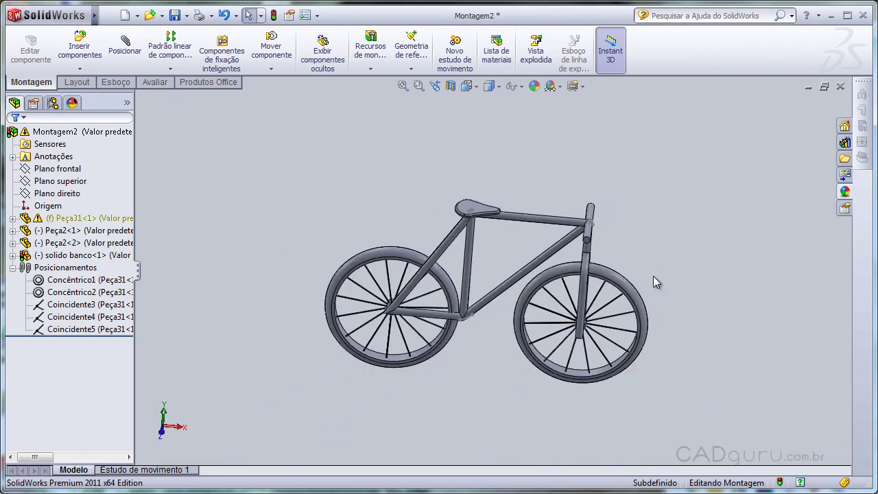
{"action": "scroll", "coordinate": [653, 276], "scroll_direction": "down", "scroll_amount": 3}
{"action": "mouse_move", "coordinate": [643, 278]}
{"action": "middle_mouse_down"}
{"action": "mouse_move", "coordinate": [637, 218]}
{"action": "mouse_move", "coordinate": [542, 225]}
{"action": "mouse_move", "coordinate": [649, 220]}
{"action": "mouse_move", "coordinate": [637, 240]}
{"action": "middle_mouse_up"}
{"action": "scroll", "coordinate": [278, 237], "scroll_direction": "down", "scroll_amount": 2}
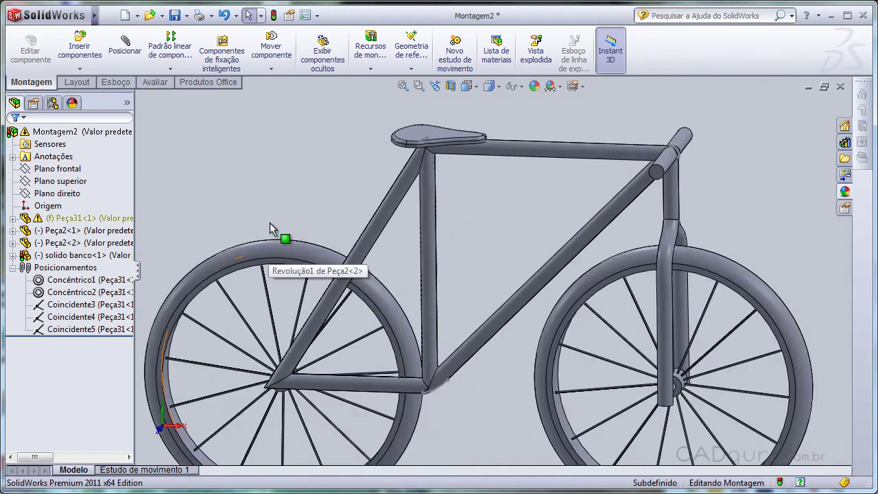
{"action": "scroll", "coordinate": [278, 235], "scroll_direction": "up", "scroll_amount": 3}
{"action": "scroll", "coordinate": [292, 240], "scroll_direction": "up", "scroll_amount": 2}
{"action": "mouse_move", "coordinate": [551, 260]}
{"action": "middle_mouse_down"}
{"action": "mouse_move", "coordinate": [600, 239]}
{"action": "mouse_move", "coordinate": [604, 274]}
{"action": "mouse_move", "coordinate": [605, 234]}
{"action": "middle_mouse_up"}
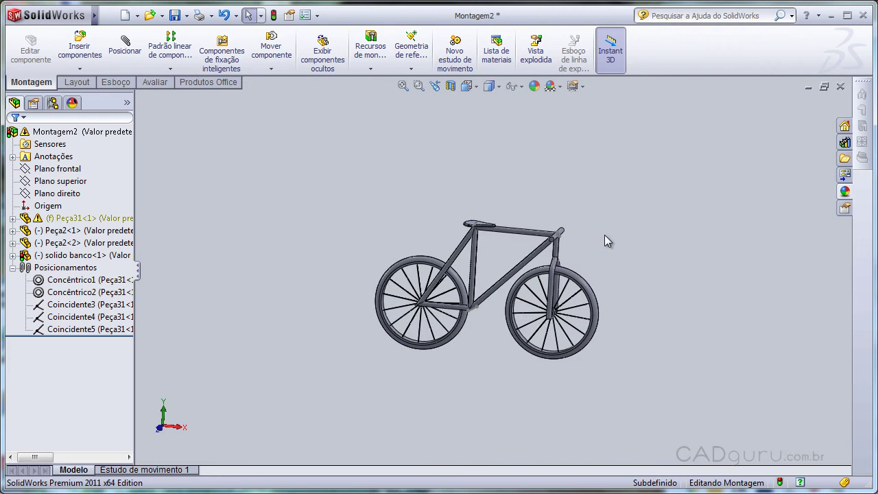
{"action": "mouse_move", "coordinate": [603, 240]}
{"action": "middle_mouse_down"}
{"action": "mouse_move", "coordinate": [560, 282]}
{"action": "mouse_move", "coordinate": [577, 245]}
{"action": "mouse_move", "coordinate": [613, 273]}
{"action": "middle_mouse_up"}
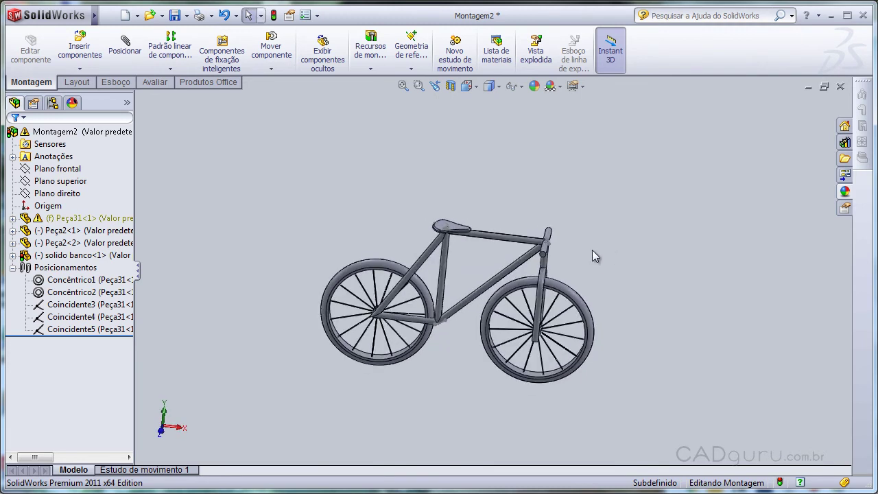
{"action": "scroll", "coordinate": [592, 250], "scroll_direction": "down", "scroll_amount": 2}
{"action": "scroll", "coordinate": [300, 328], "scroll_direction": "down", "scroll_amount": 2}
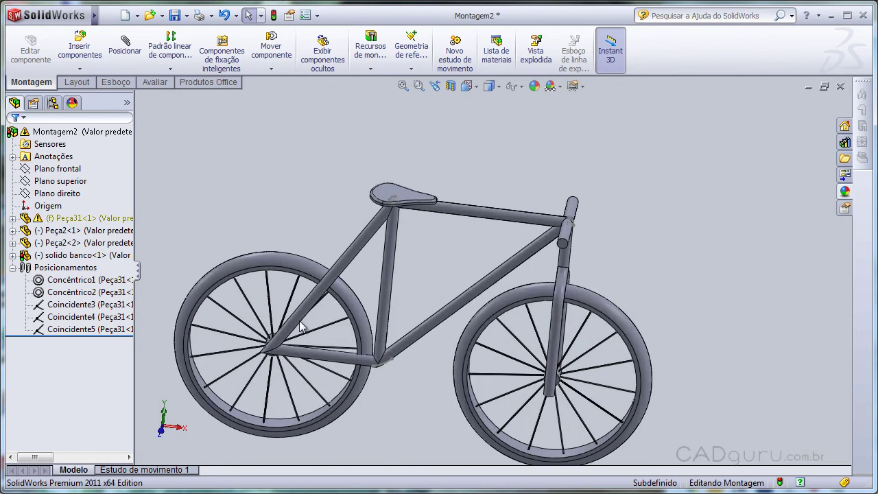
- Drag the front wheel Peça2<2> into the fork and select frame Peça31<1> in the tree
{"action": "left_click", "coordinate": [627, 345]}
{"action": "mouse_move", "coordinate": [602, 334]}
{"action": "middle_mouse_down"}
{"action": "mouse_move", "coordinate": [582, 323]}
{"action": "mouse_move", "coordinate": [600, 338]}
{"action": "mouse_move", "coordinate": [592, 355]}
{"action": "mouse_move", "coordinate": [644, 323]}
{"action": "middle_mouse_up"}
{"action": "left_click", "coordinate": [673, 301]}
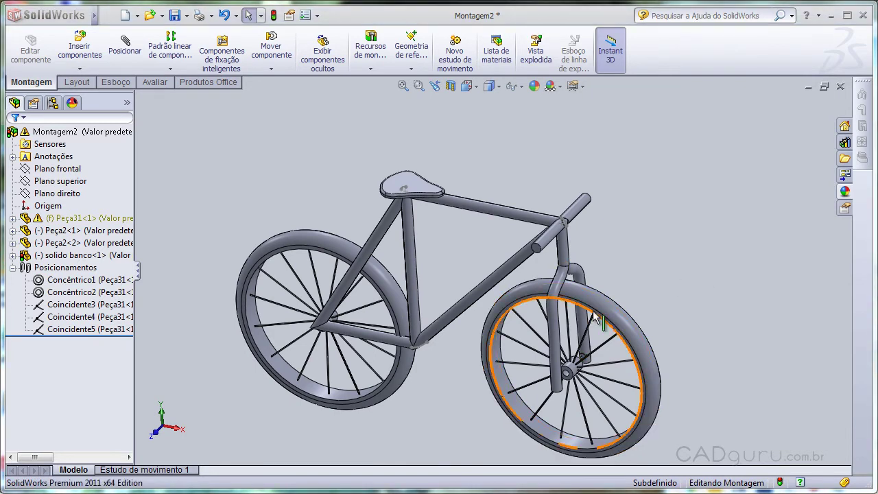
{"action": "mouse_move", "coordinate": [593, 296]}
{"action": "left_mouse_down"}
{"action": "mouse_move", "coordinate": [597, 275]}
{"action": "mouse_move", "coordinate": [617, 313]}
{"action": "mouse_move", "coordinate": [500, 312]}
{"action": "left_mouse_up"}
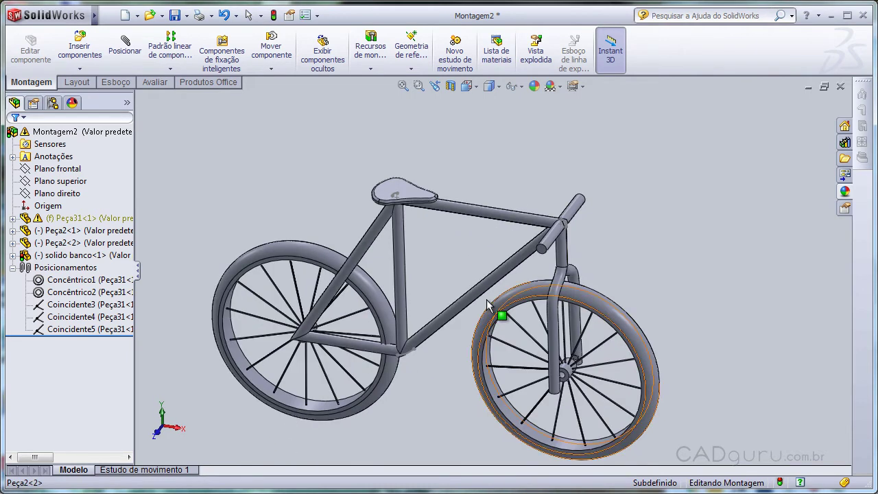
{"action": "left_click", "coordinate": [82, 220]}
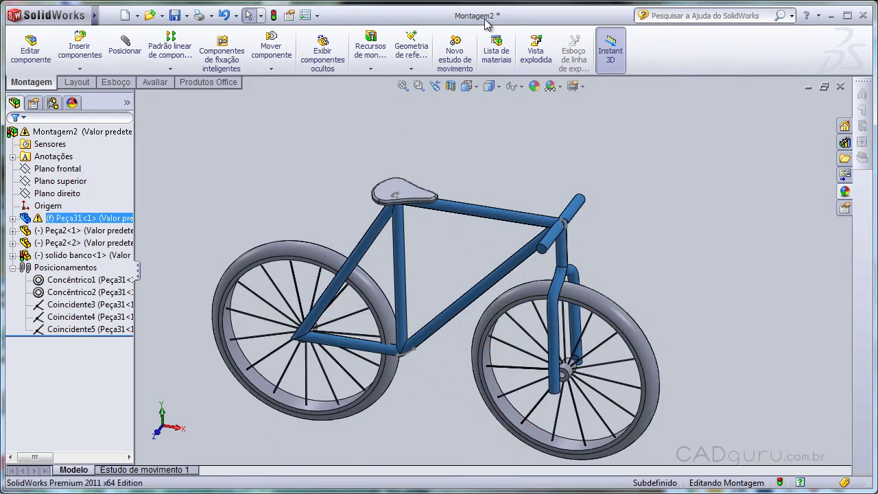
- Edit the frame part Peça31 in context and expand its feature list
{"action": "left_click", "coordinate": [76, 218]}
{"action": "right_click", "coordinate": [89, 219]}
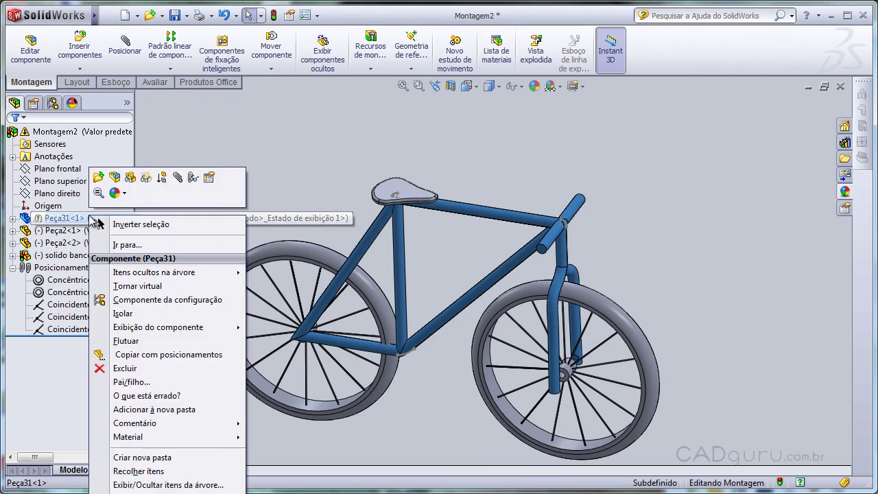
{"action": "left_click", "coordinate": [115, 179]}
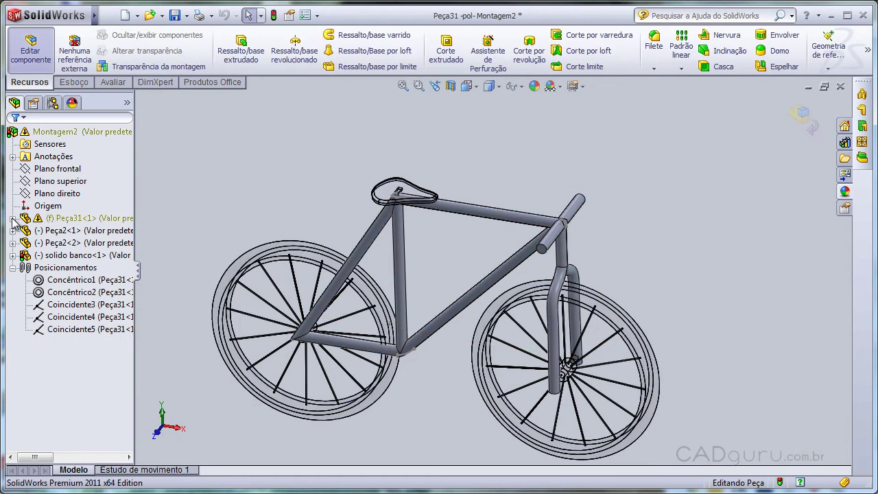
{"action": "left_click", "coordinate": [12, 219]}
- Highlight the frame's features in turn, including sweep Varredura3 and fork mirror Espelhar3
{"action": "scroll", "coordinate": [14, 223], "scroll_direction": "down", "scroll_amount": 1}
{"action": "scroll", "coordinate": [14, 223], "scroll_direction": "down", "scroll_amount": 1}
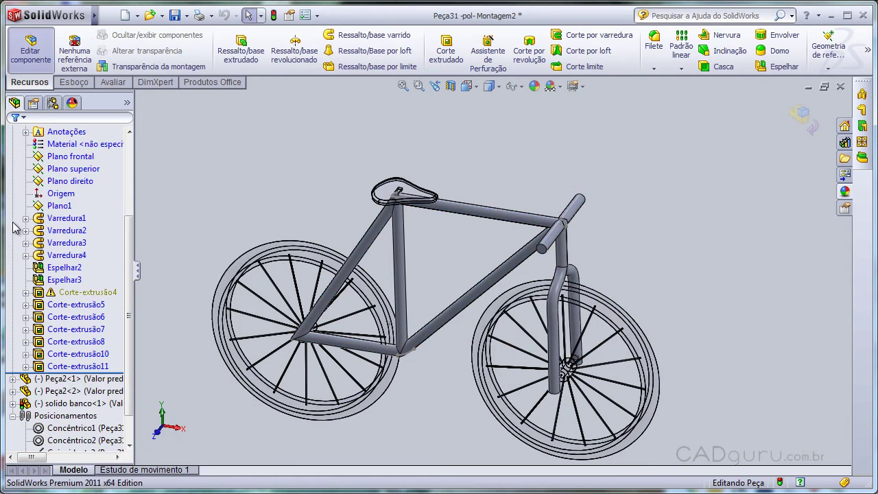
{"action": "left_click", "coordinate": [58, 218]}
{"action": "left_click", "coordinate": [60, 230]}
{"action": "left_click", "coordinate": [62, 244]}
{"action": "left_click", "coordinate": [66, 256]}
{"action": "left_click", "coordinate": [64, 267]}
{"action": "left_click", "coordinate": [64, 280]}
{"action": "left_click", "coordinate": [709, 229]}
- Orbit and zoom the bicycle to a front-on view of the fork
{"action": "mouse_move", "coordinate": [710, 229]}
{"action": "middle_mouse_down"}
{"action": "mouse_move", "coordinate": [696, 188]}
{"action": "mouse_move", "coordinate": [457, 282]}
{"action": "middle_mouse_up"}
{"action": "scroll", "coordinate": [456, 281], "scroll_direction": "up", "scroll_amount": 3}
{"action": "scroll", "coordinate": [456, 283], "scroll_direction": "up", "scroll_amount": 2}
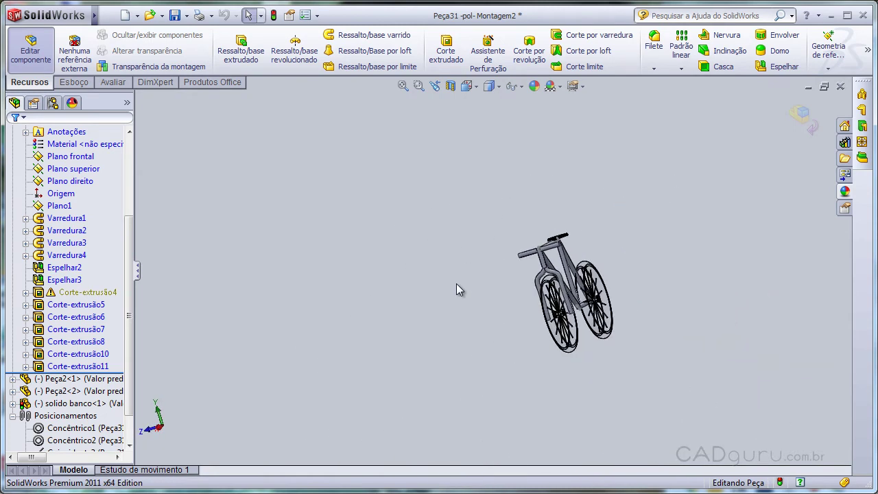
{"action": "middle_click_drag", "start_coordinate": [604, 245], "coordinate": [583, 302]}
{"action": "scroll", "coordinate": [549, 305], "scroll_direction": "down", "scroll_amount": 2}
{"action": "scroll", "coordinate": [505, 310], "scroll_direction": "down", "scroll_amount": 2}
{"action": "middle_click_drag", "start_coordinate": [506, 313], "coordinate": [525, 280]}
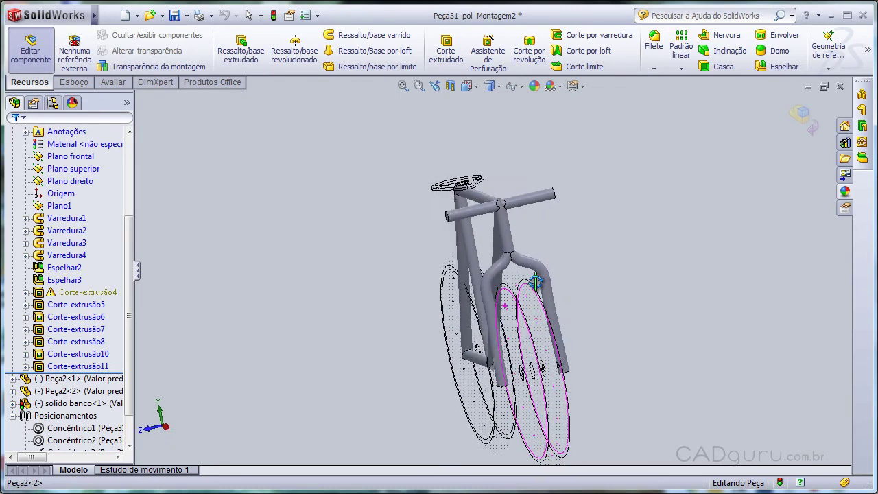
- Expand fork sweep Varredura3, check sketch Esboço5, then select fork sketch Esboço3 to edit
{"action": "left_click", "coordinate": [60, 243]}
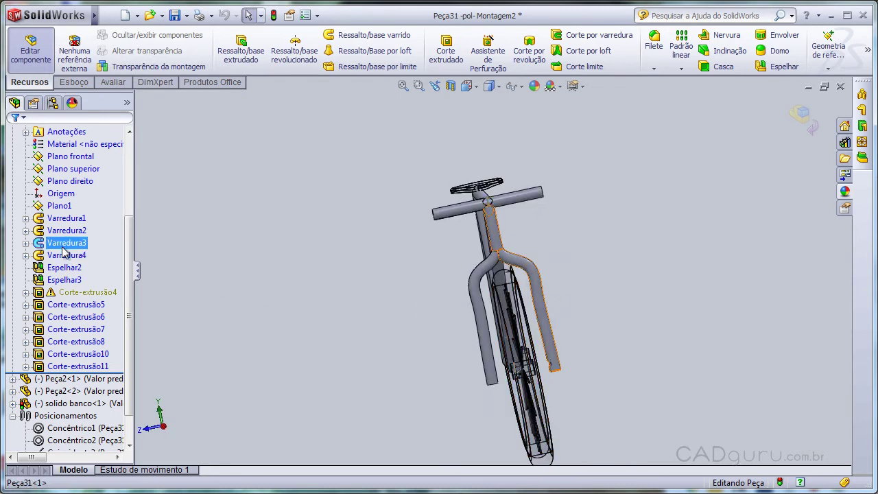
{"action": "left_click", "coordinate": [26, 244]}
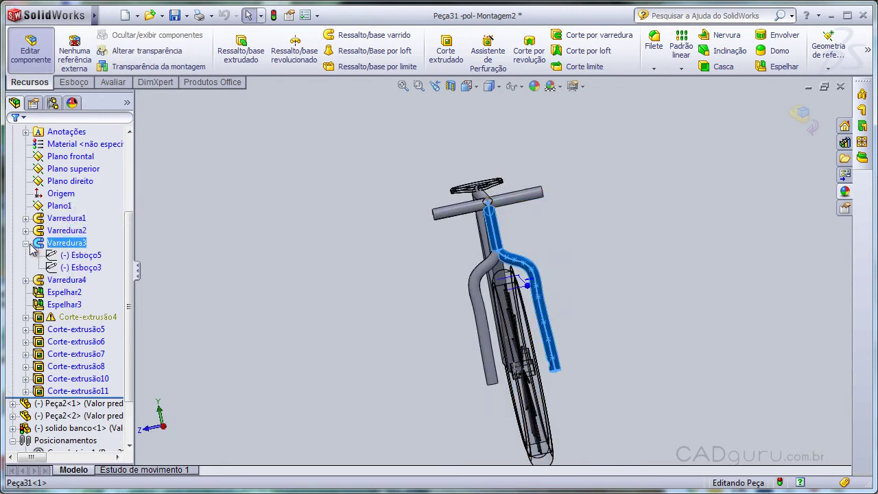
{"action": "left_click", "coordinate": [70, 255]}
{"action": "right_click", "coordinate": [72, 256]}
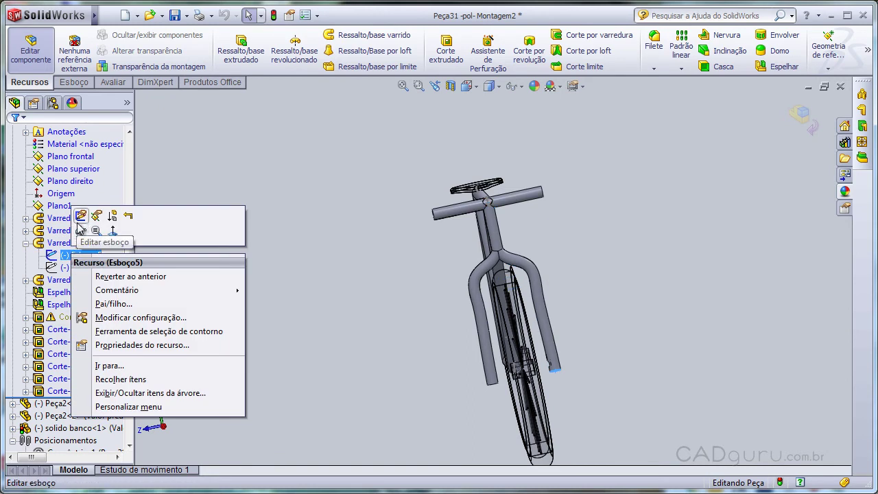
{"action": "left_click", "coordinate": [66, 267]}
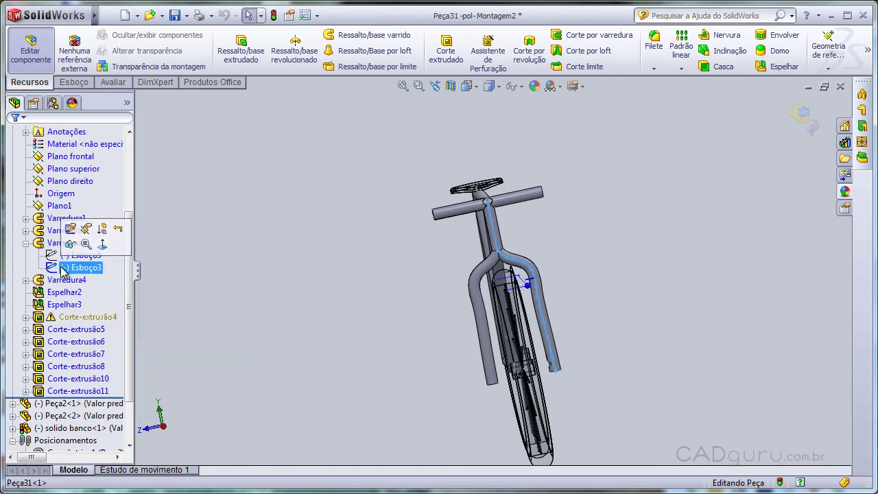
{"action": "left_click", "coordinate": [71, 227]}
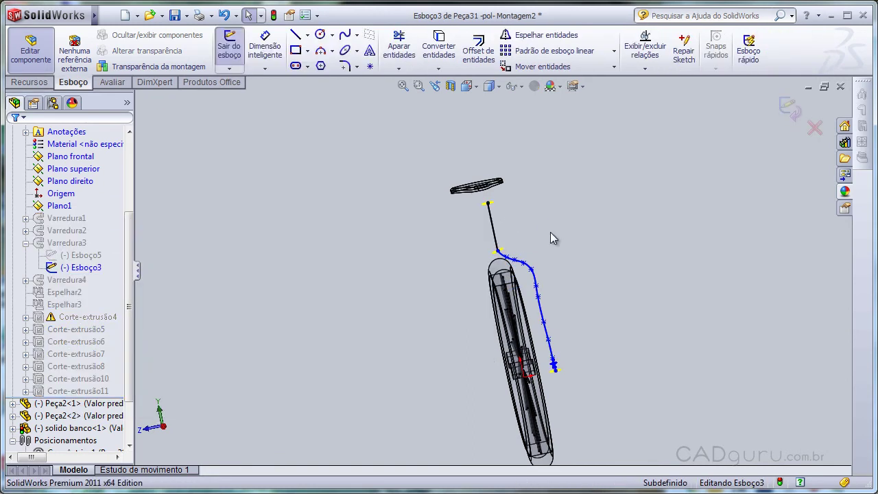
- View fork sketch Esboço3 normal-to, orbit to check it, then exit the sketch to rebuild Peça31
{"action": "key", "text": "ctrl+8"}
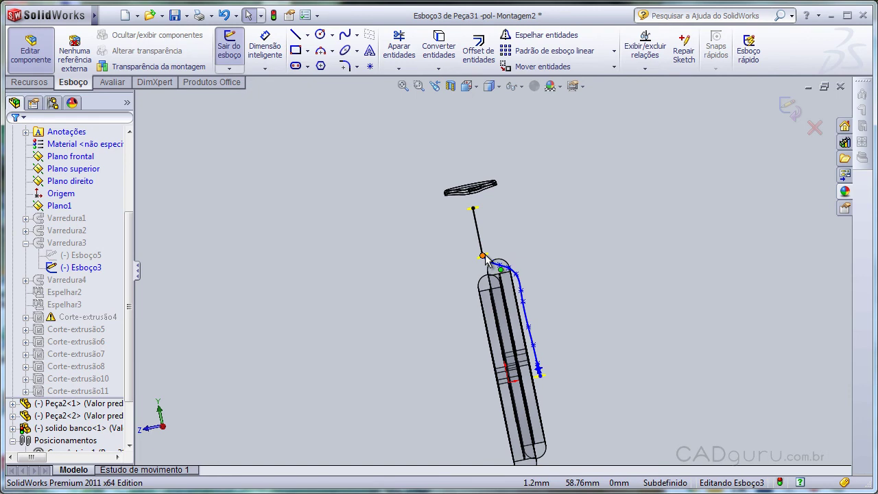
{"action": "middle_click_drag", "start_coordinate": [569, 280], "coordinate": [518, 309]}
{"action": "scroll", "coordinate": [518, 308], "scroll_direction": "up", "scroll_amount": 4}
{"action": "mouse_move", "coordinate": [375, 333]}
{"action": "middle_mouse_down"}
{"action": "mouse_move", "coordinate": [392, 304]}
{"action": "mouse_move", "coordinate": [439, 273]}
{"action": "middle_mouse_up"}
{"action": "left_click", "coordinate": [786, 97]}
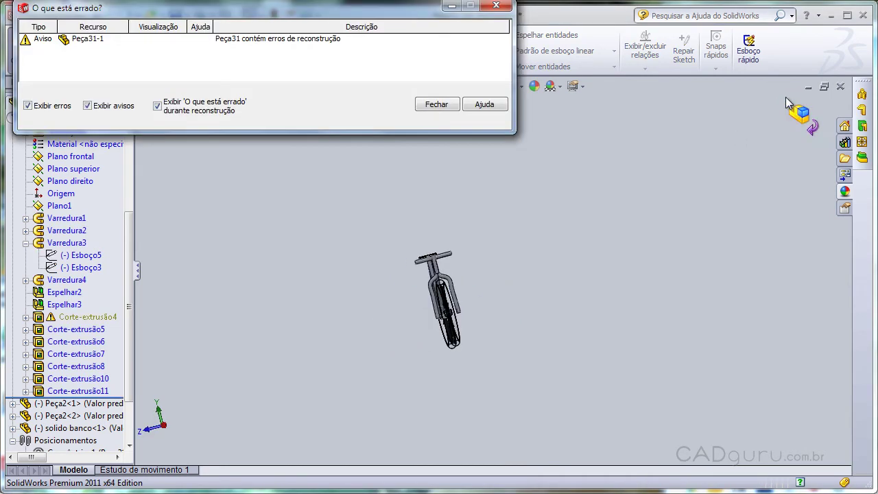
- Close the What's Wrong report and exit Peça31 editing back to Montagem2
{"action": "left_click", "coordinate": [434, 104]}
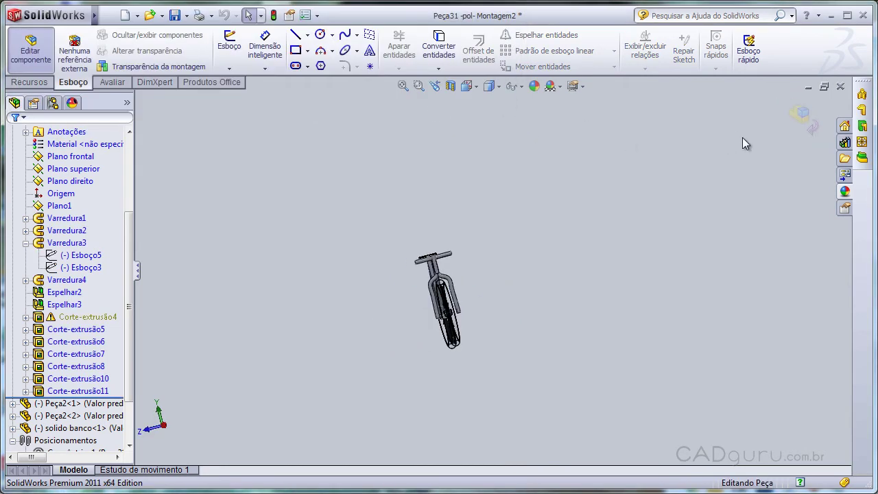
{"action": "left_click", "coordinate": [88, 316]}
{"action": "mouse_move", "coordinate": [398, 276]}
{"action": "middle_mouse_down"}
{"action": "mouse_move", "coordinate": [415, 268]}
{"action": "mouse_move", "coordinate": [363, 281]}
{"action": "mouse_move", "coordinate": [373, 310]}
{"action": "mouse_move", "coordinate": [389, 269]}
{"action": "mouse_move", "coordinate": [420, 280]}
{"action": "middle_mouse_up"}
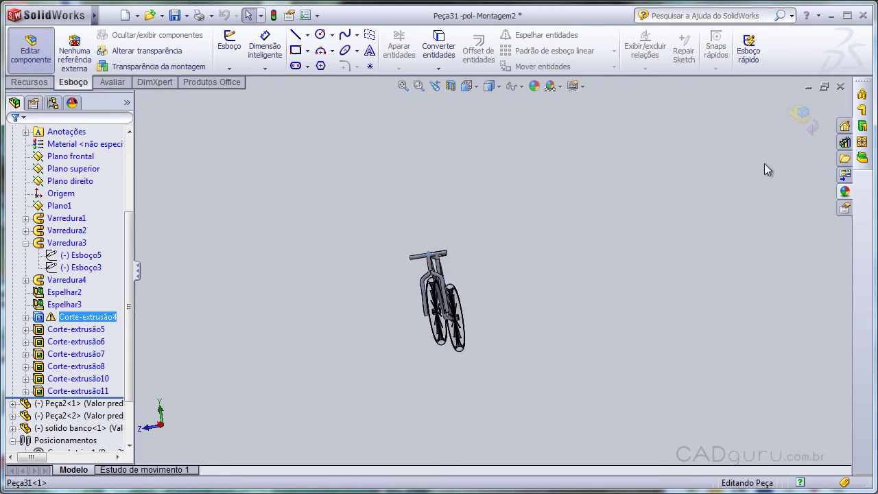
{"action": "left_click", "coordinate": [800, 114]}
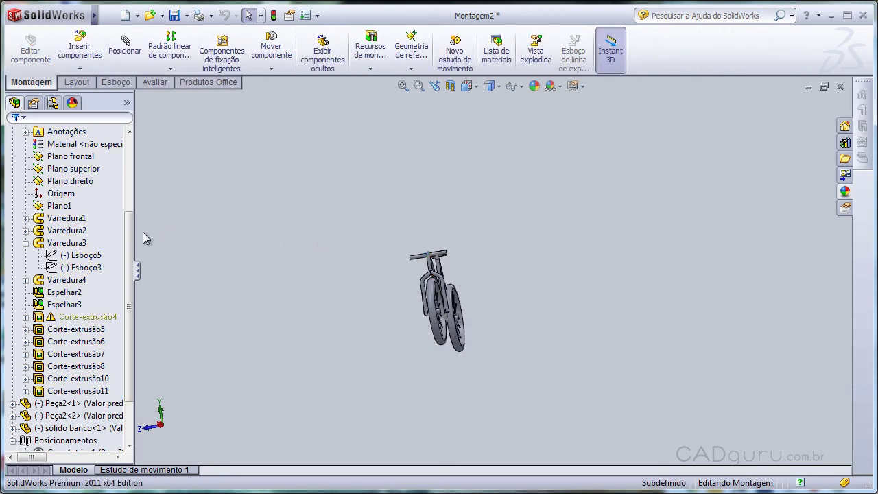
- Collapse the Peça31 feature list and orbit the bicycle to a three-quarter side view
{"action": "left_click_drag", "start_coordinate": [123, 232], "coordinate": [128, 173]}
{"action": "scroll", "coordinate": [41, 185], "scroll_direction": "up", "scroll_amount": 4}
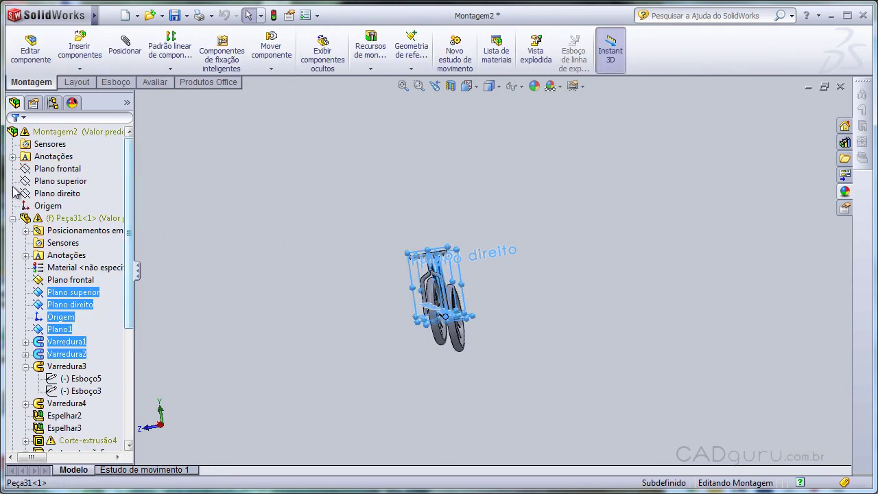
{"action": "left_click", "coordinate": [13, 218]}
{"action": "left_click", "coordinate": [334, 278]}
{"action": "middle_click_drag", "start_coordinate": [333, 279], "coordinate": [456, 246]}
{"action": "scroll", "coordinate": [453, 241], "scroll_direction": "down", "scroll_amount": 3}
{"action": "scroll", "coordinate": [450, 251], "scroll_direction": "down", "scroll_amount": 2}
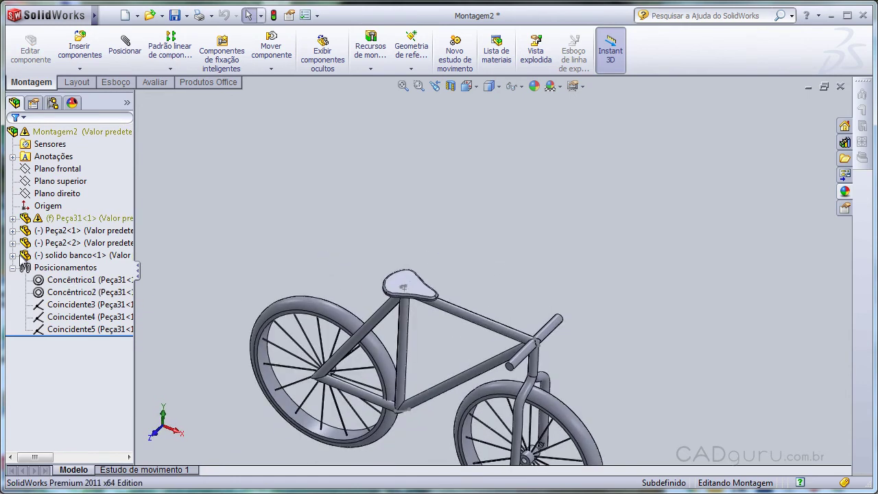
- Edit the seat part solido banco<1> in place and expand its features
{"action": "left_click", "coordinate": [52, 256]}
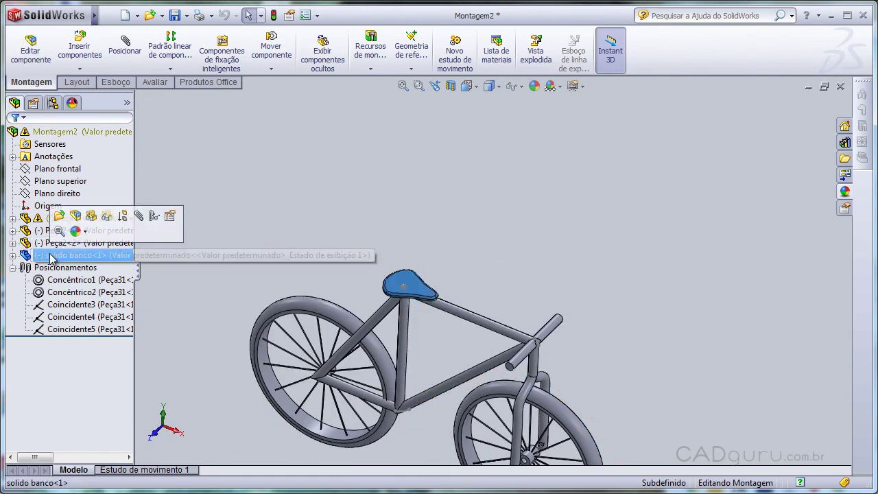
{"action": "left_click", "coordinate": [13, 256]}
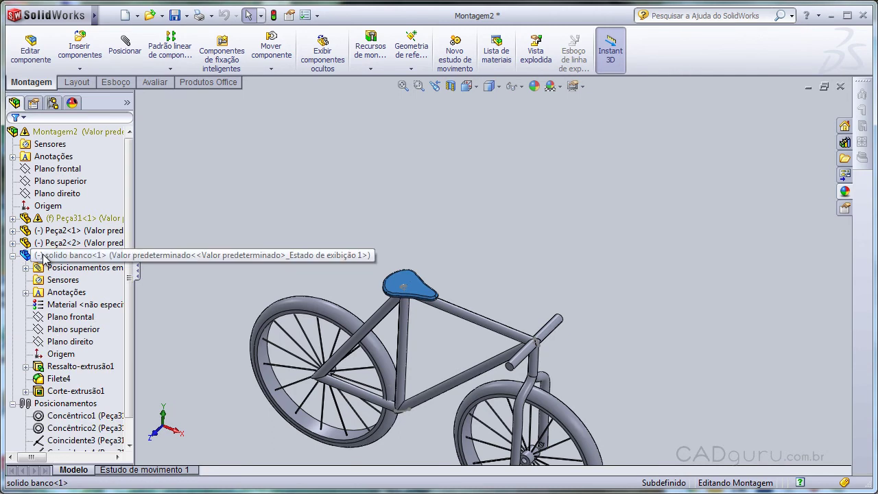
{"action": "right_click", "coordinate": [53, 259]}
{"action": "left_click", "coordinate": [69, 217]}
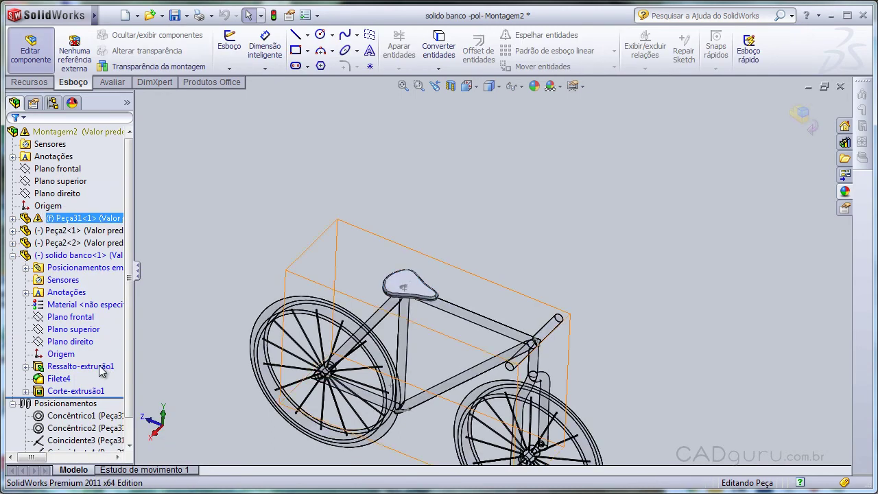
- Open seat outline sketch Esboço1 under Ressalto-extrusão1 for editing
{"action": "left_click", "coordinate": [26, 367]}
{"action": "left_click", "coordinate": [81, 379]}
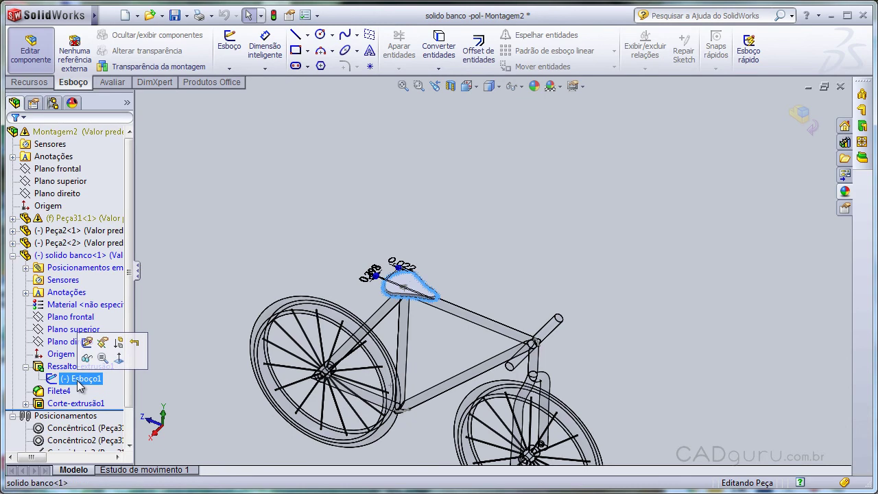
{"action": "middle_click_drag", "start_coordinate": [449, 197], "coordinate": [416, 260]}
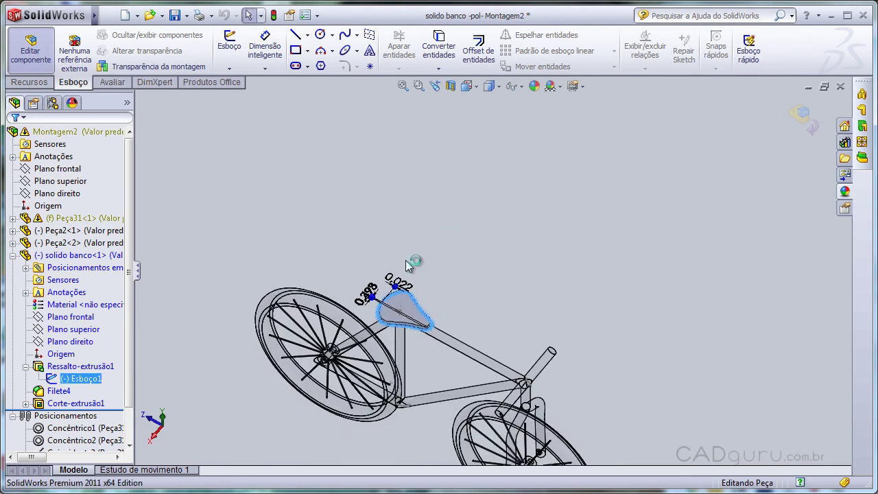
{"action": "right_click", "coordinate": [96, 379]}
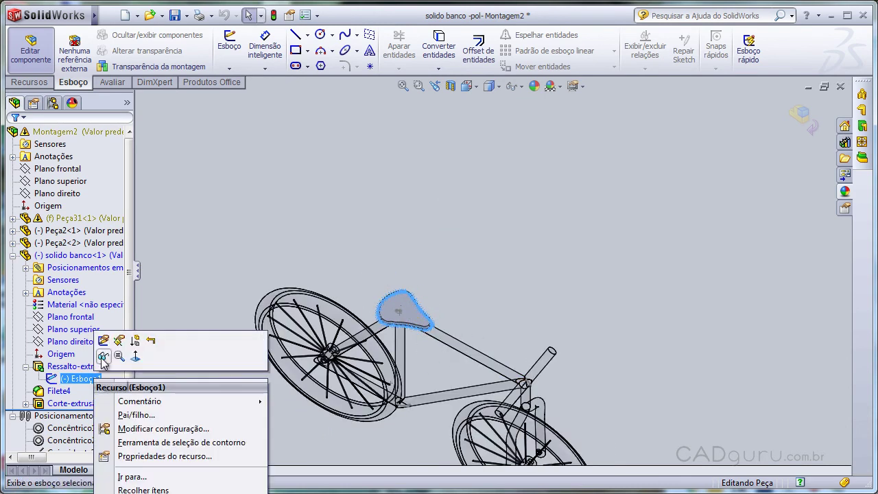
{"action": "left_click", "coordinate": [113, 354]}
- Box-select the three seat splines and choose Scale Entities
{"action": "scroll", "coordinate": [443, 329], "scroll_direction": "down", "scroll_amount": 3}
{"action": "scroll", "coordinate": [474, 288], "scroll_direction": "down", "scroll_amount": 3}
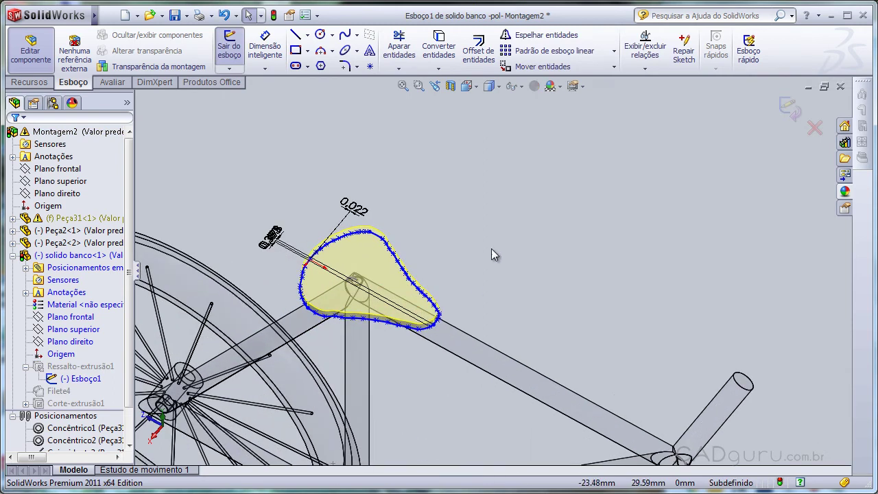
{"action": "left_click_drag", "start_coordinate": [499, 149], "coordinate": [262, 373]}
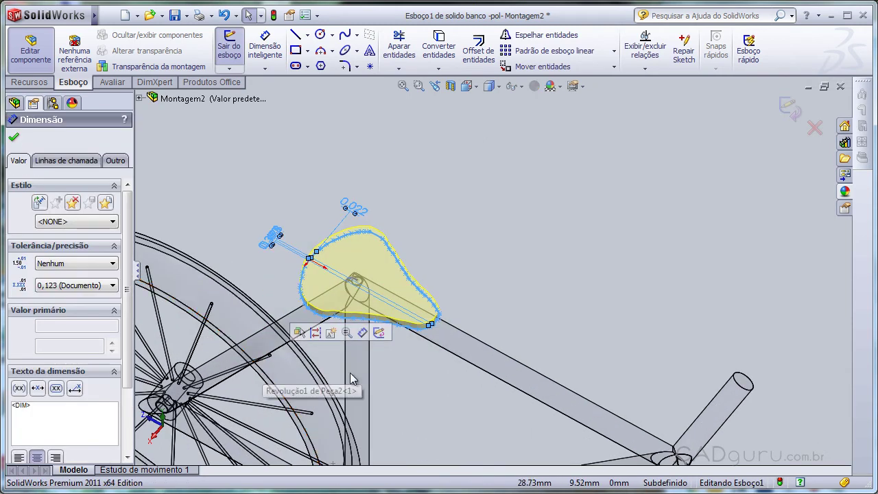
{"action": "left_click", "coordinate": [612, 67]}
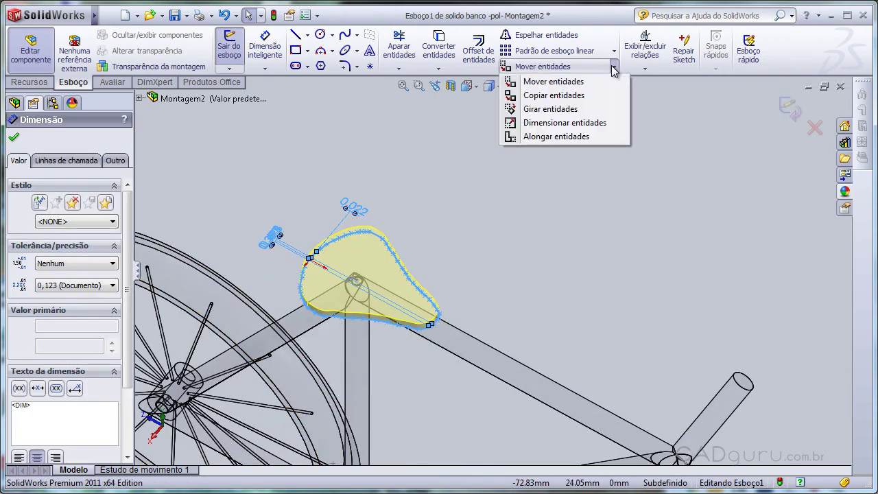
{"action": "left_click", "coordinate": [553, 127]}
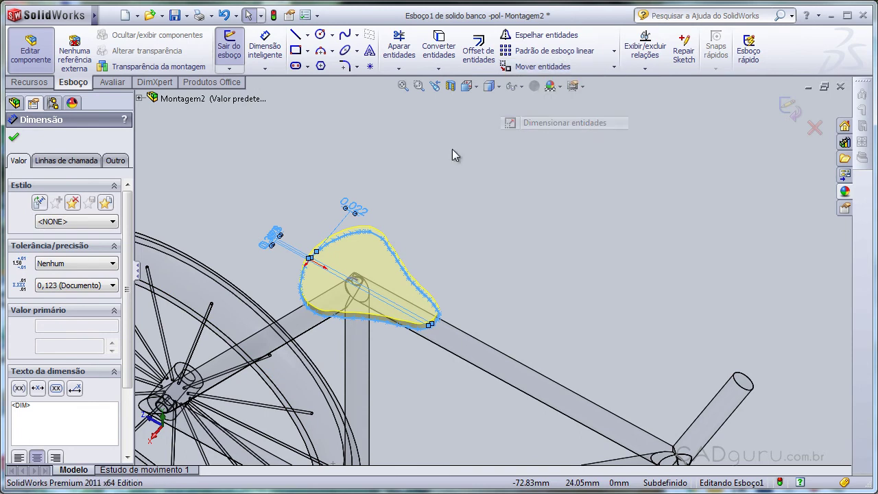
- Scale the seat outline by factor 2 about a picked point, then exit and rebuild
{"action": "left_click", "coordinate": [312, 261]}
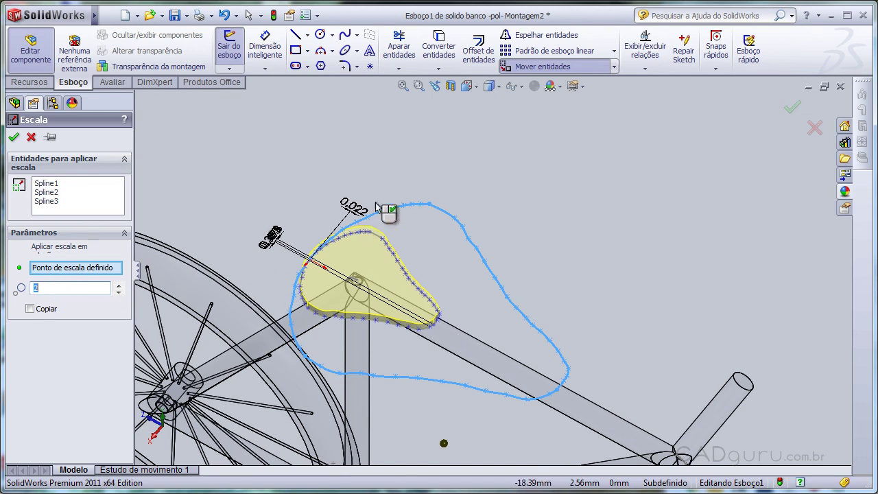
{"action": "left_click", "coordinate": [793, 112]}
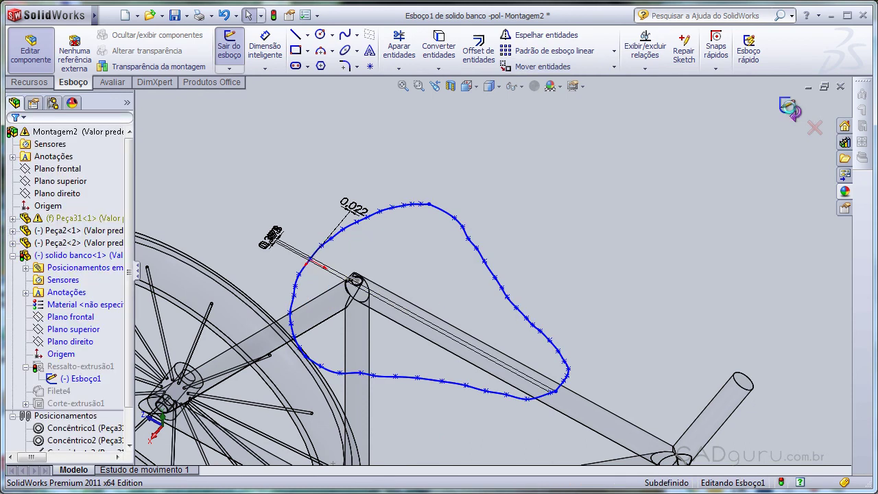
{"action": "left_click", "coordinate": [790, 107]}
{"action": "left_click", "coordinate": [436, 107]}
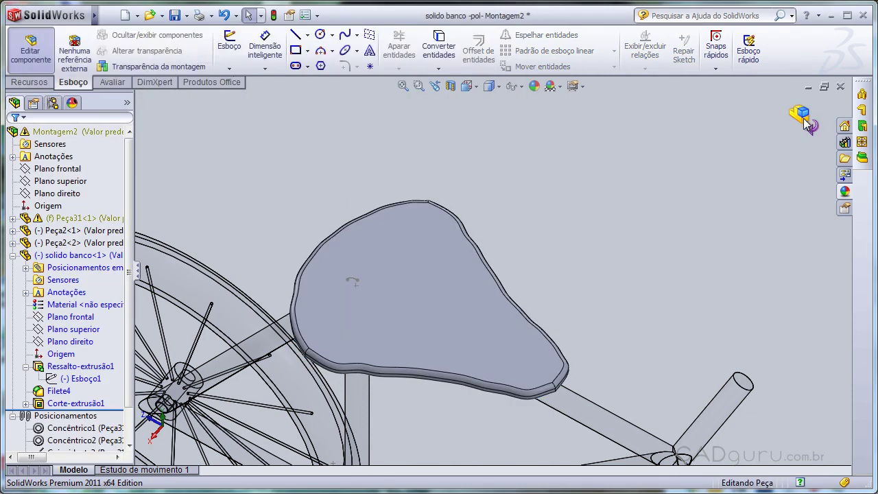
- Return to the Montagem2 assembly and orbit to a top-down view of the bigger saddle
{"action": "left_click", "coordinate": [804, 117]}
{"action": "scroll", "coordinate": [555, 302], "scroll_direction": "up", "scroll_amount": 3}
{"action": "scroll", "coordinate": [554, 307], "scroll_direction": "up", "scroll_amount": 2}
{"action": "mouse_move", "coordinate": [531, 268]}
{"action": "middle_mouse_down"}
{"action": "mouse_move", "coordinate": [542, 340]}
{"action": "mouse_move", "coordinate": [519, 334]}
{"action": "middle_mouse_up"}
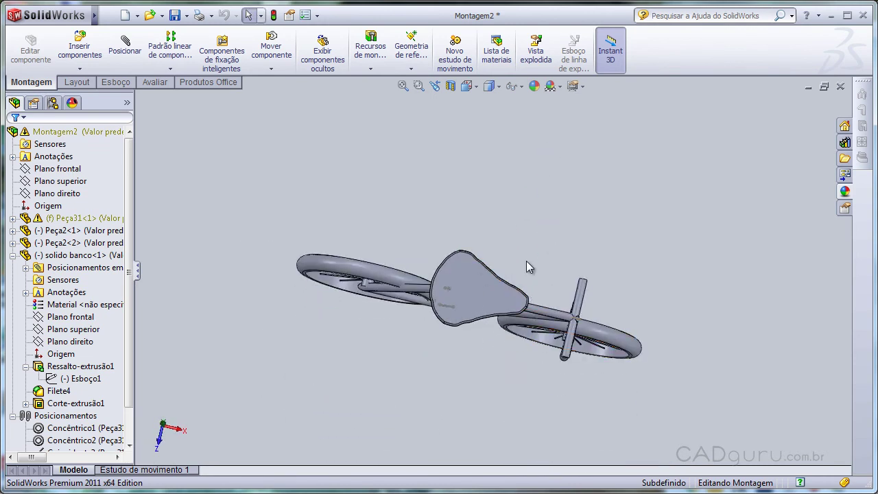
{"action": "key", "text": "ctrl+1"}
{"action": "left_click", "coordinate": [499, 204]}
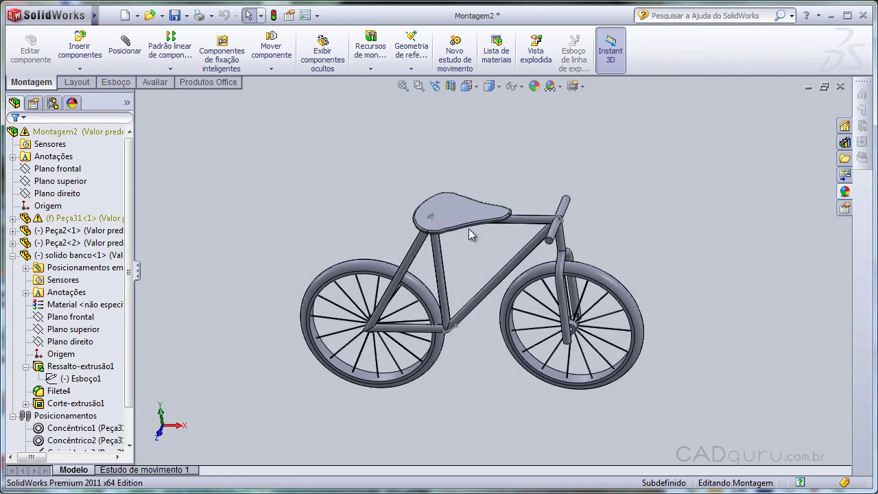
{"action": "mouse_move", "coordinate": [465, 235]}
{"action": "middle_mouse_down"}
{"action": "mouse_move", "coordinate": [464, 200]}
{"action": "mouse_move", "coordinate": [505, 290]}
{"action": "mouse_move", "coordinate": [514, 254]}
{"action": "mouse_move", "coordinate": [419, 297]}
{"action": "middle_mouse_up"}
{"action": "scroll", "coordinate": [464, 199], "scroll_direction": "down", "scroll_amount": 5}
{"action": "scroll", "coordinate": [479, 258], "scroll_direction": "down", "scroll_amount": 3}
{"action": "scroll", "coordinate": [480, 259], "scroll_direction": "down", "scroll_amount": 3}
{"action": "key", "text": "ctrl+1"}
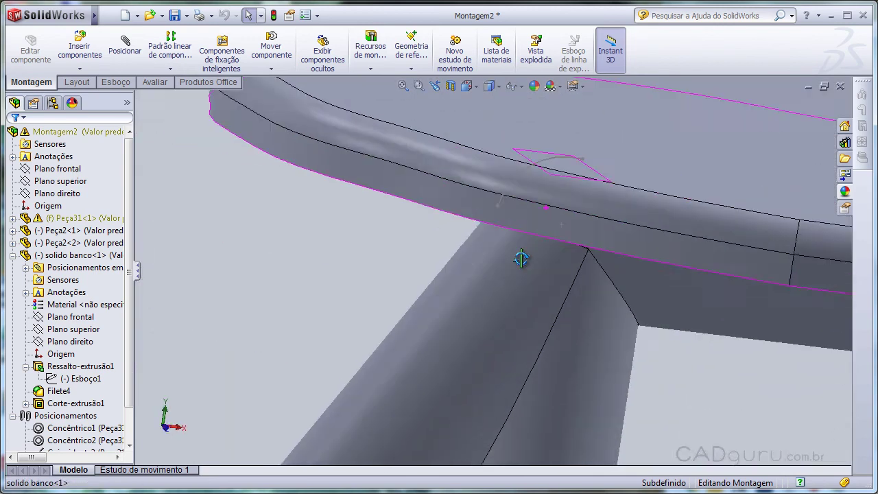
{"action": "scroll", "coordinate": [469, 278], "scroll_direction": "up", "scroll_amount": 2}
{"action": "mouse_move", "coordinate": [469, 277]}
{"action": "middle_mouse_down"}
{"action": "mouse_move", "coordinate": [572, 240]}
{"action": "mouse_move", "coordinate": [538, 268]}
{"action": "middle_mouse_up"}
{"action": "scroll", "coordinate": [511, 357], "scroll_direction": "down", "scroll_amount": 1}
{"action": "scroll", "coordinate": [508, 371], "scroll_direction": "down", "scroll_amount": 2}
{"action": "scroll", "coordinate": [502, 372], "scroll_direction": "down", "scroll_amount": 2}
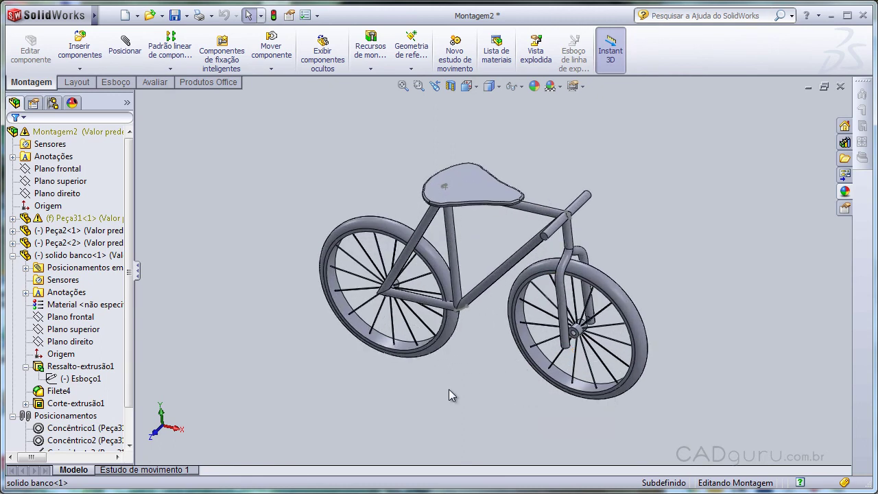